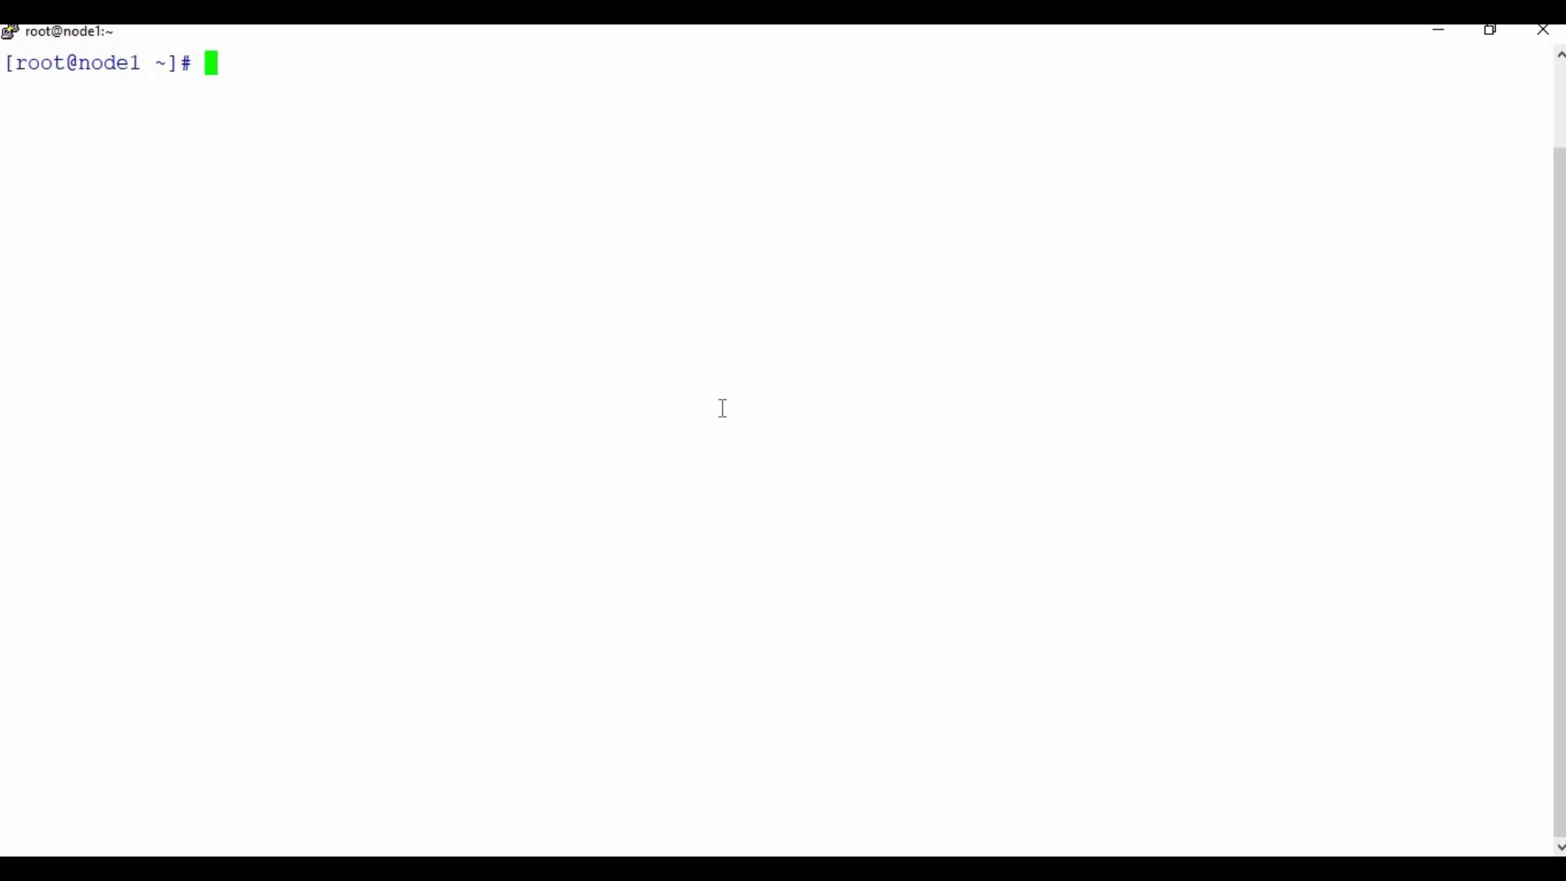
- Start the splunkenterprise container from splunk/splunk:latest on ports 8000, 8089, 9997 and confirm it with docker ps
right_click(624, 233)
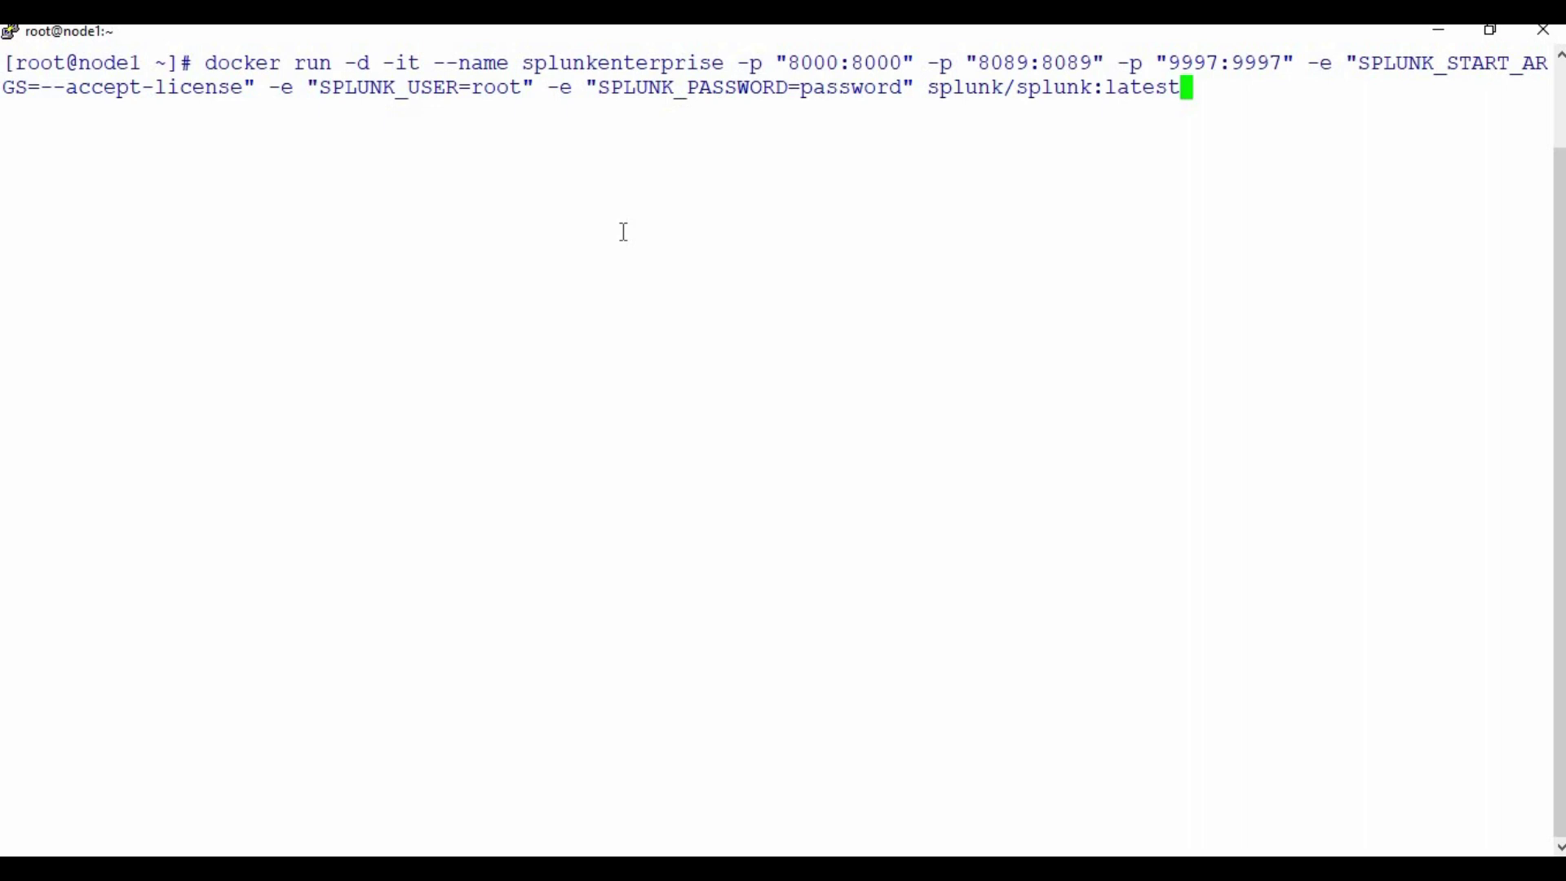
key(Return)
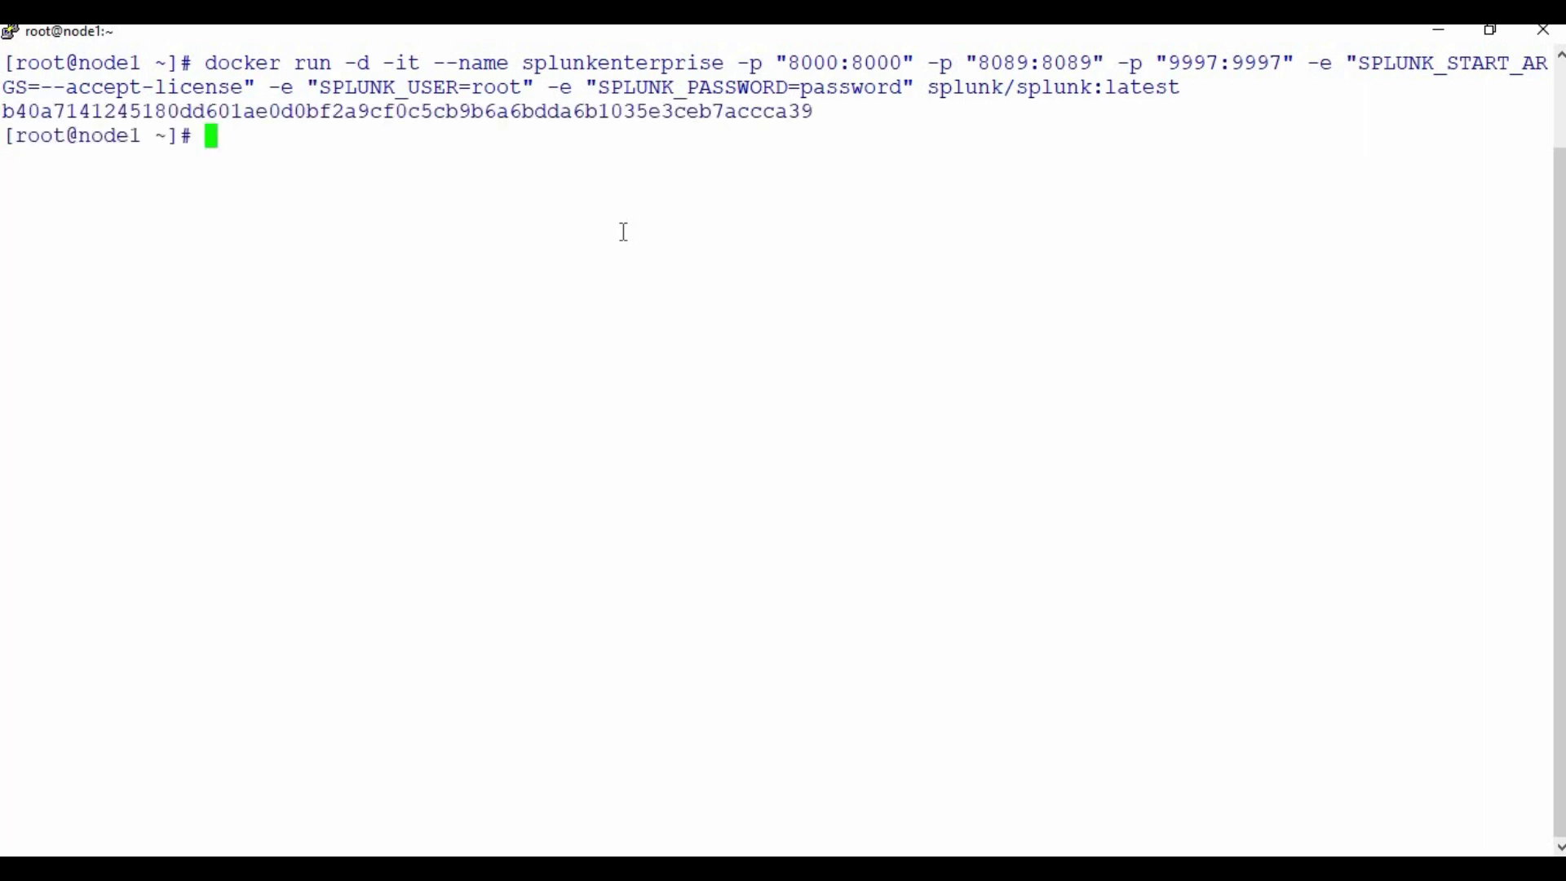
text(dockre)
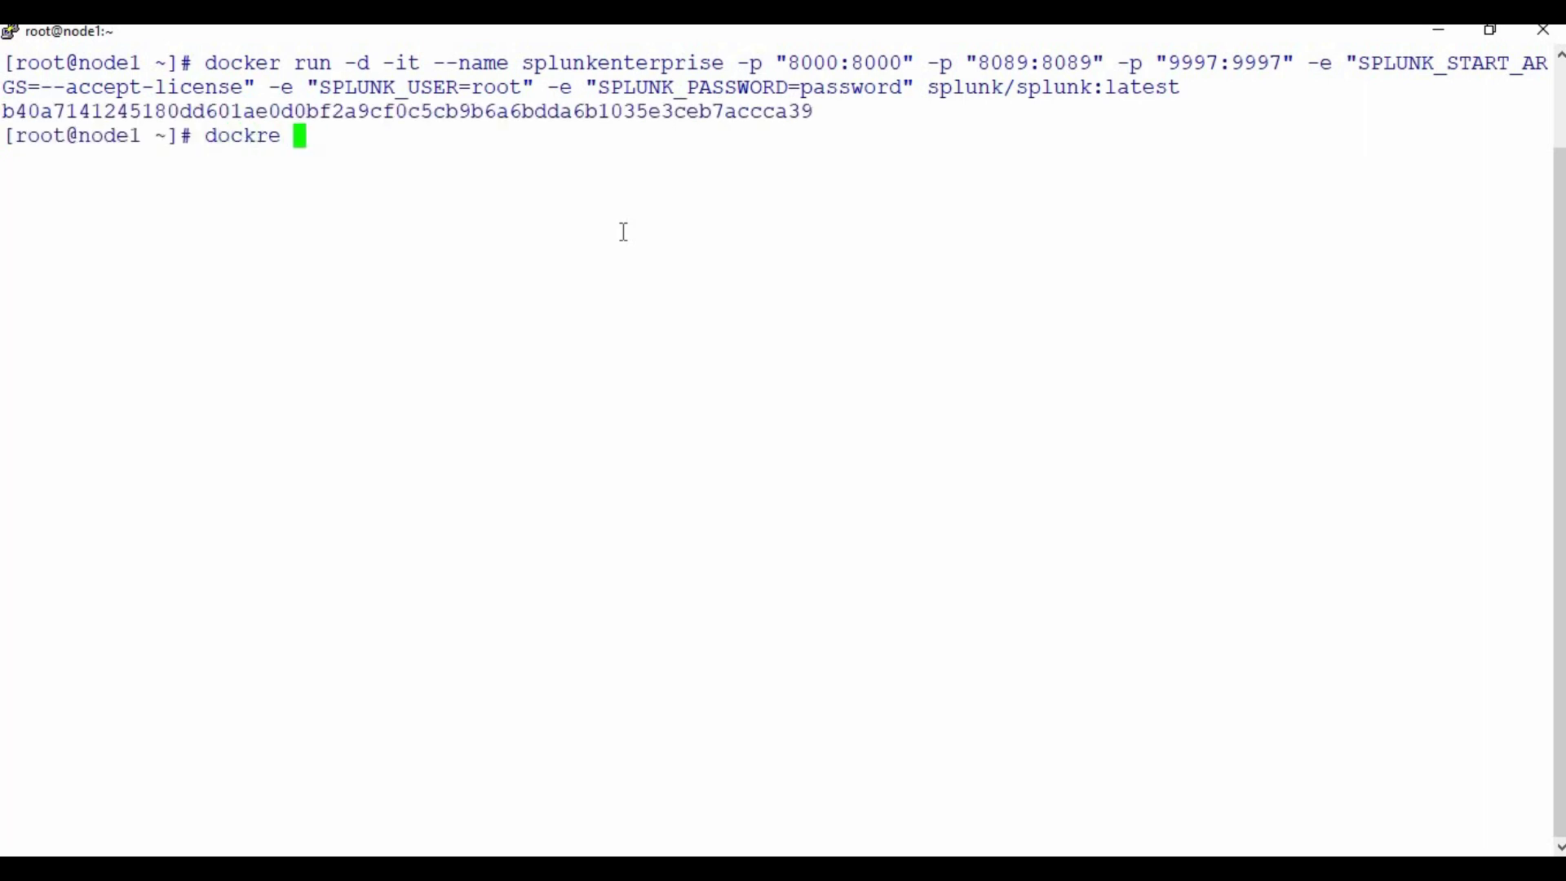
key(BackSpace)
key(BackSpace)
text(er ps)
key(Return)
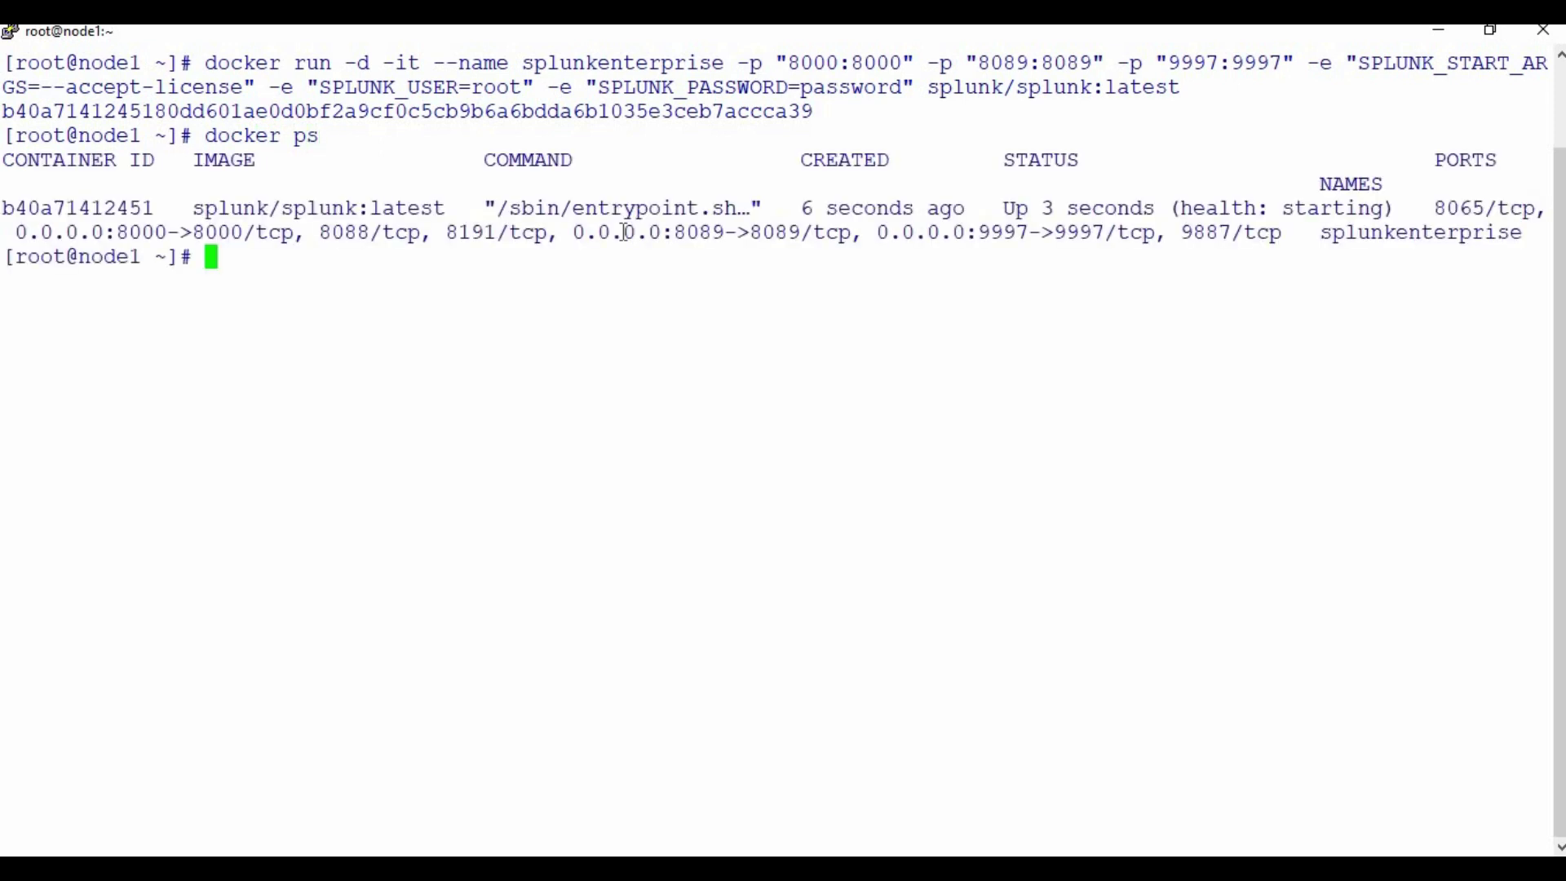
- Follow the container's logs with docker logs <container ID> -f
text(docker logs)
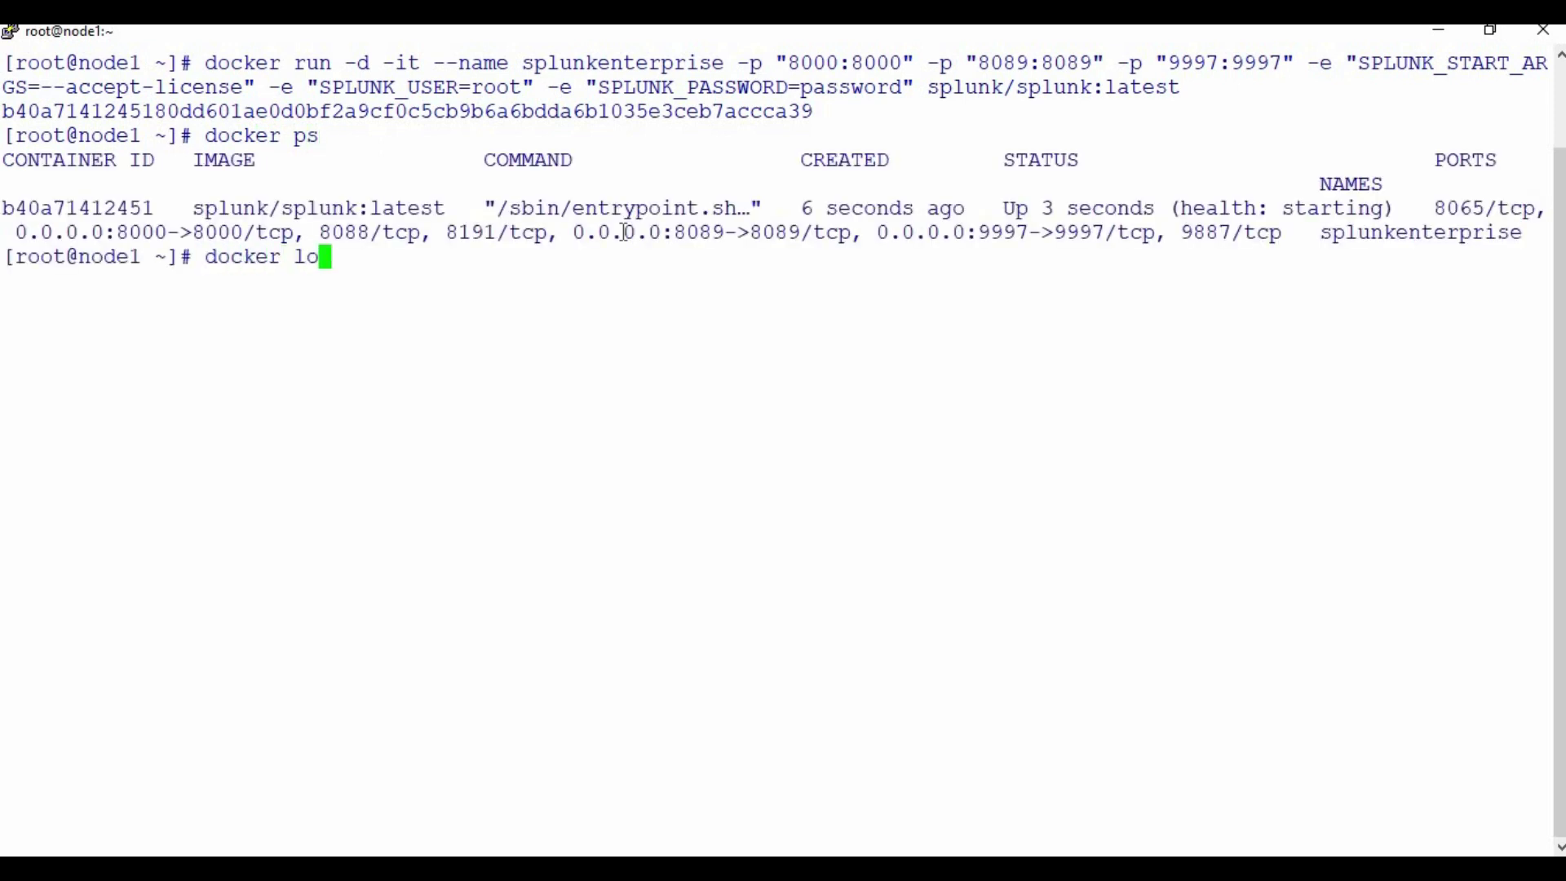
double_click(106, 208)
right_click(106, 208)
text(-)
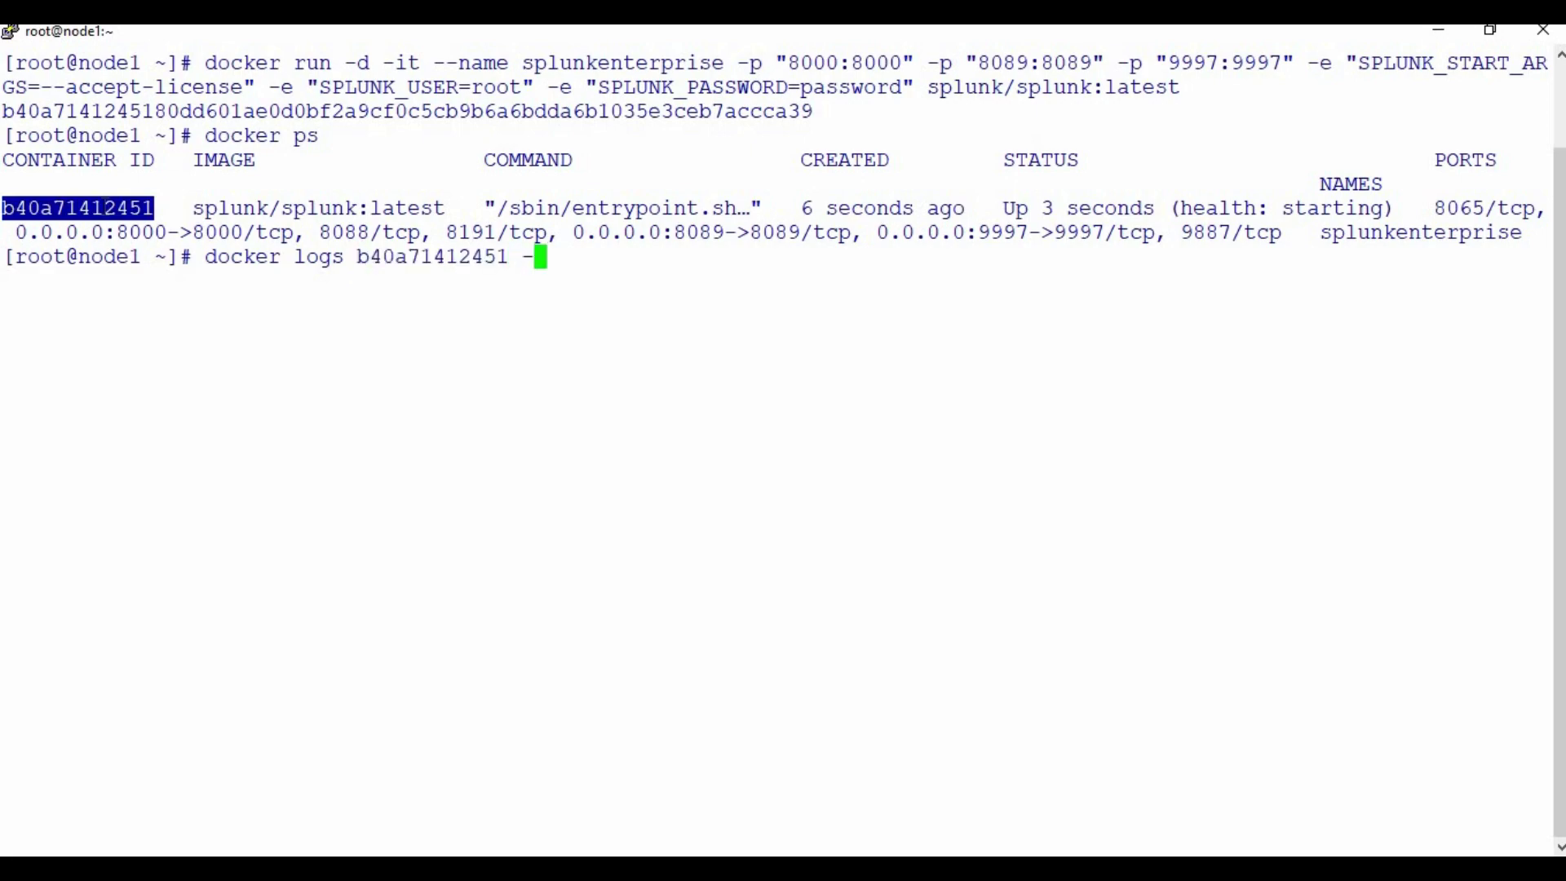
text(f)
key(Return)
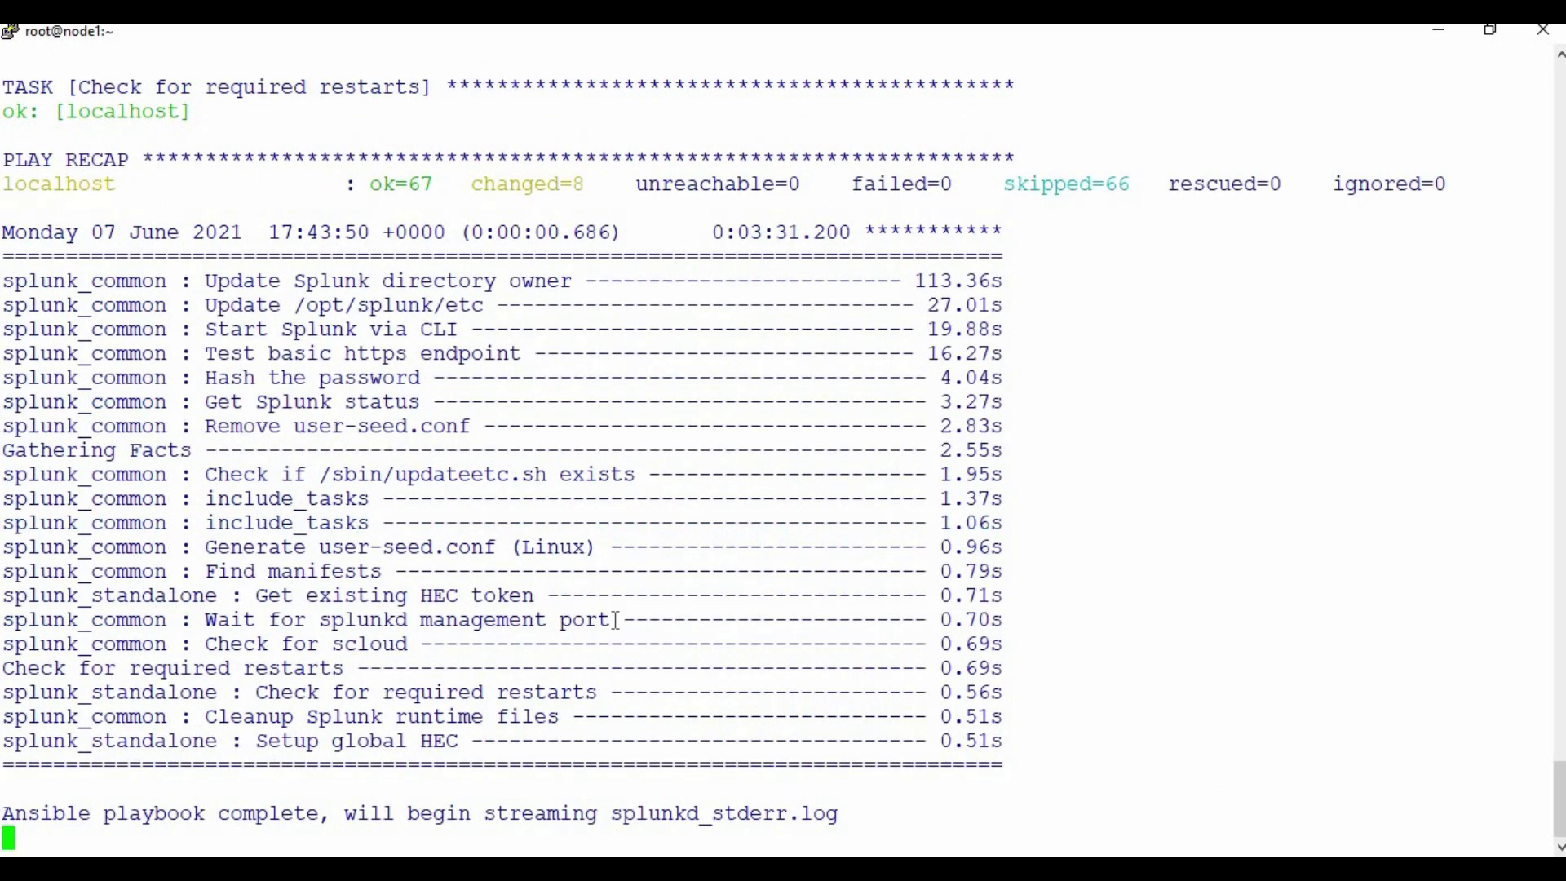
- Stop the log stream and switch to the browser showing the Splunk login page
key(ctrl+c)
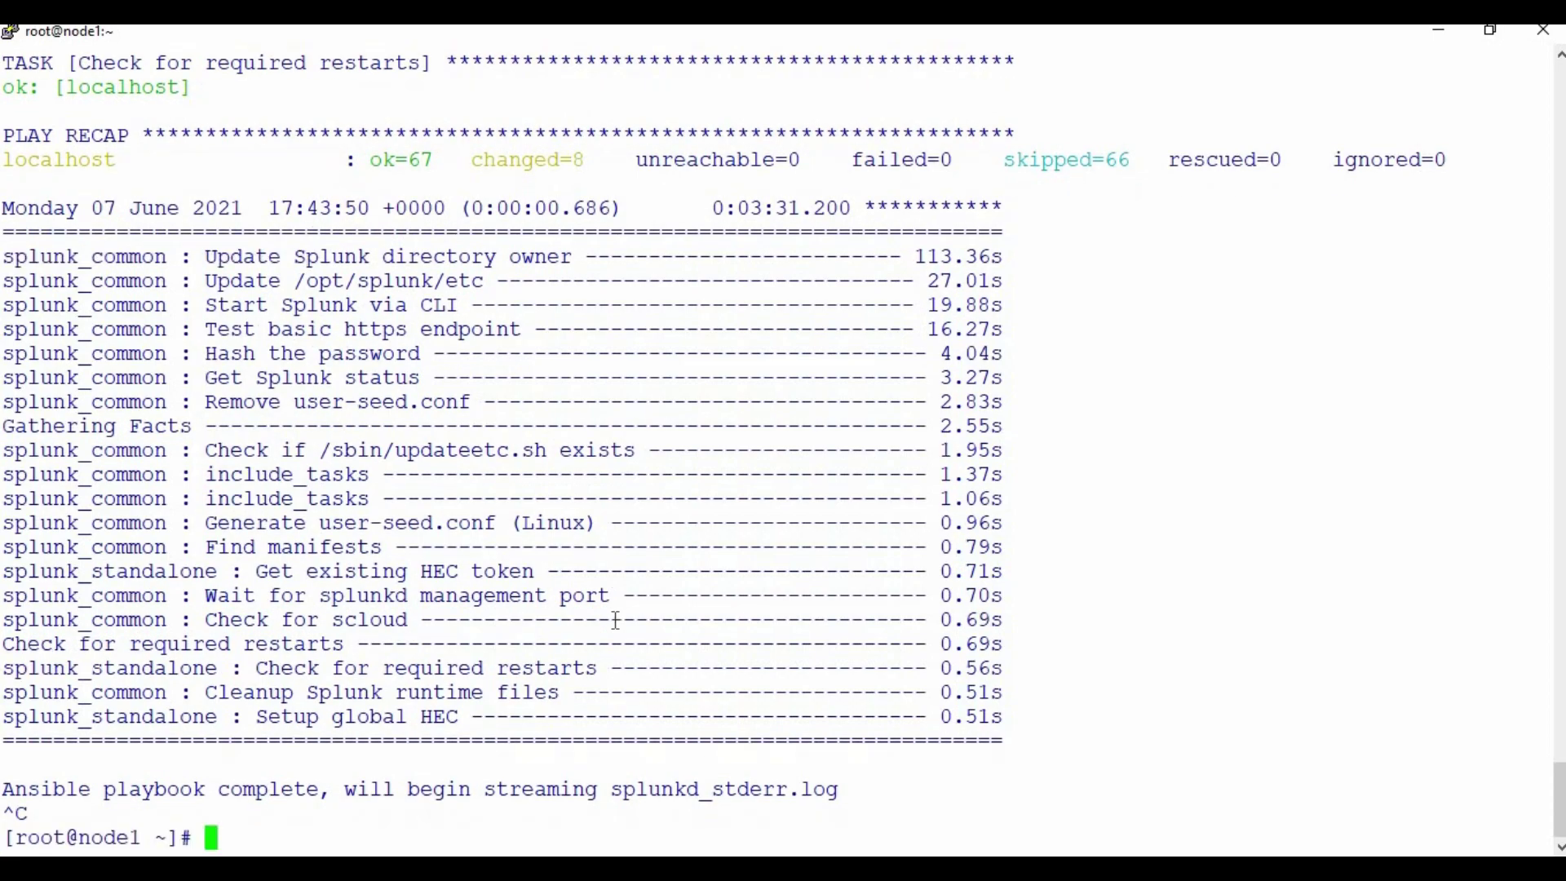
key(alt+Tab)
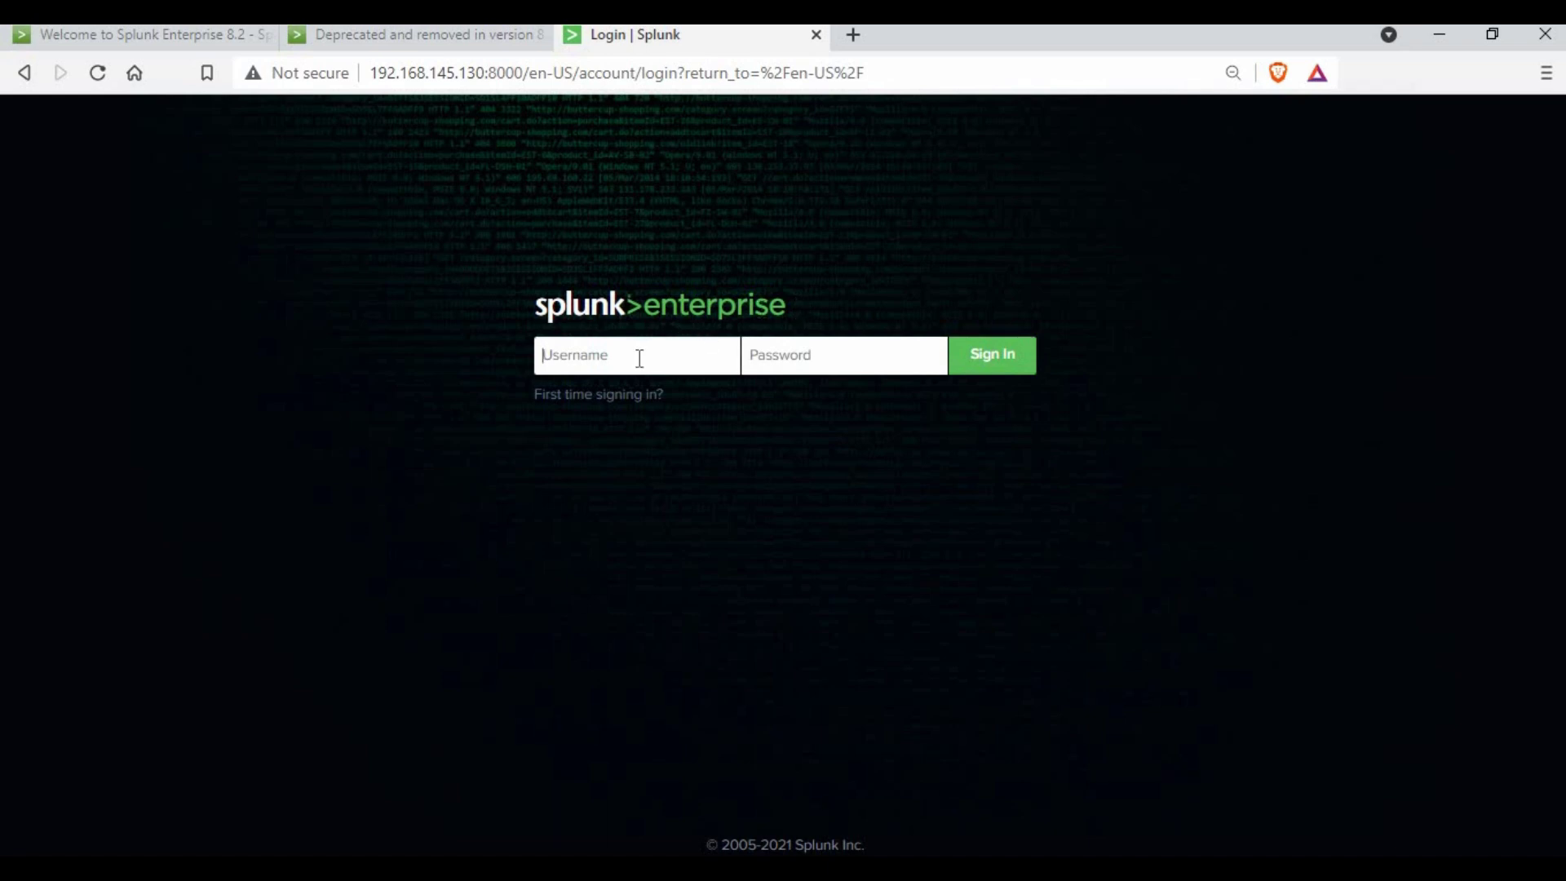
- Log in to Splunk as admin with the administrator password
text(admin********)
key(Return)
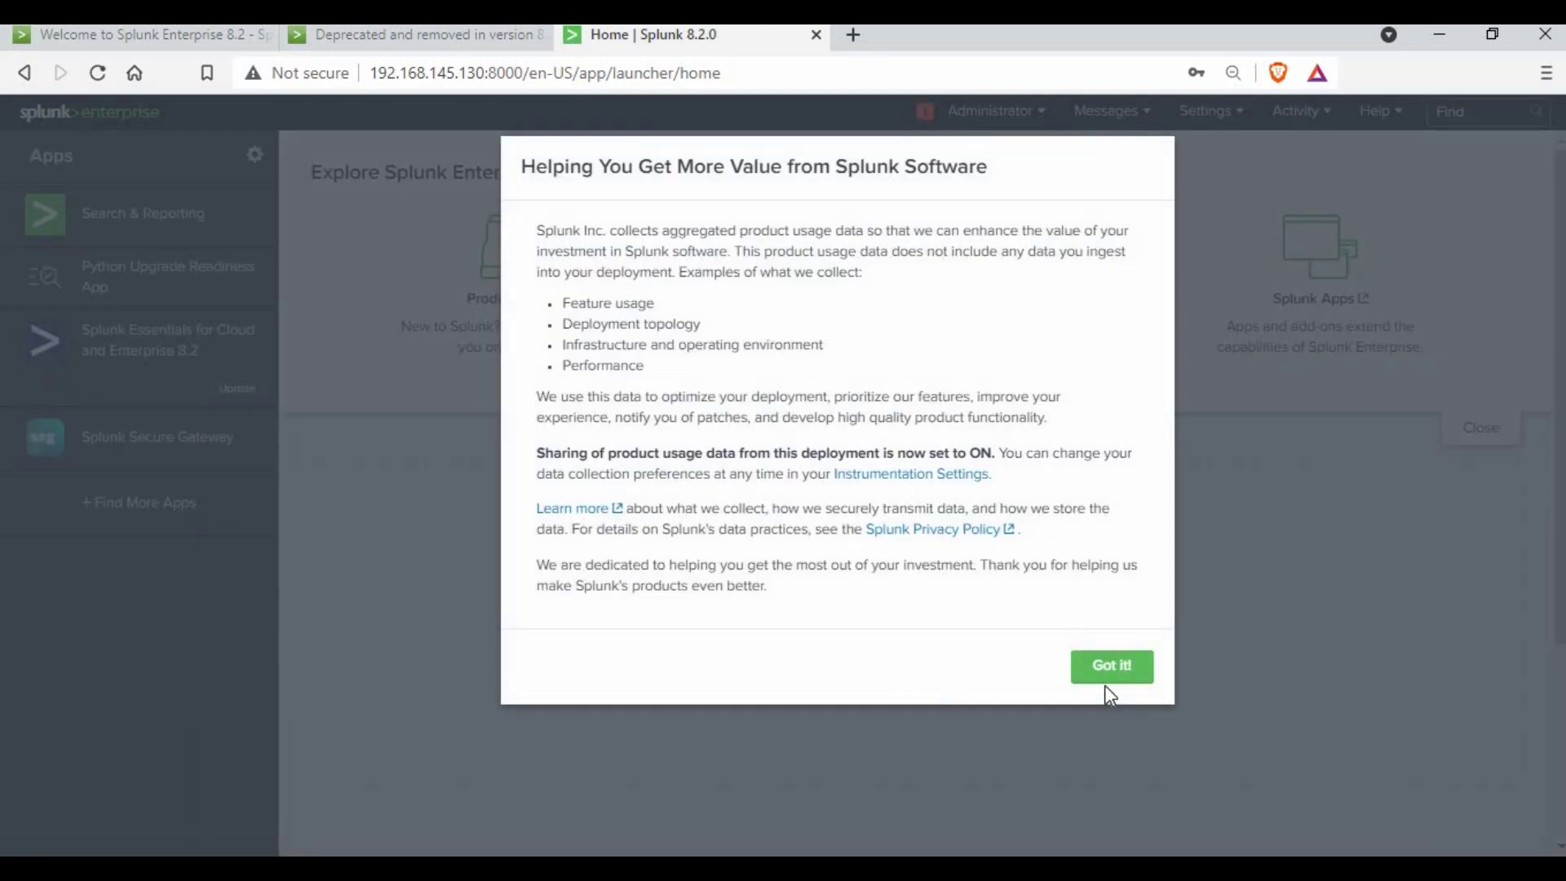
- Dismiss the usage-data notice, then view and close the splunkd health report showing IOWait red and Disk Space yellow
click(1128, 677)
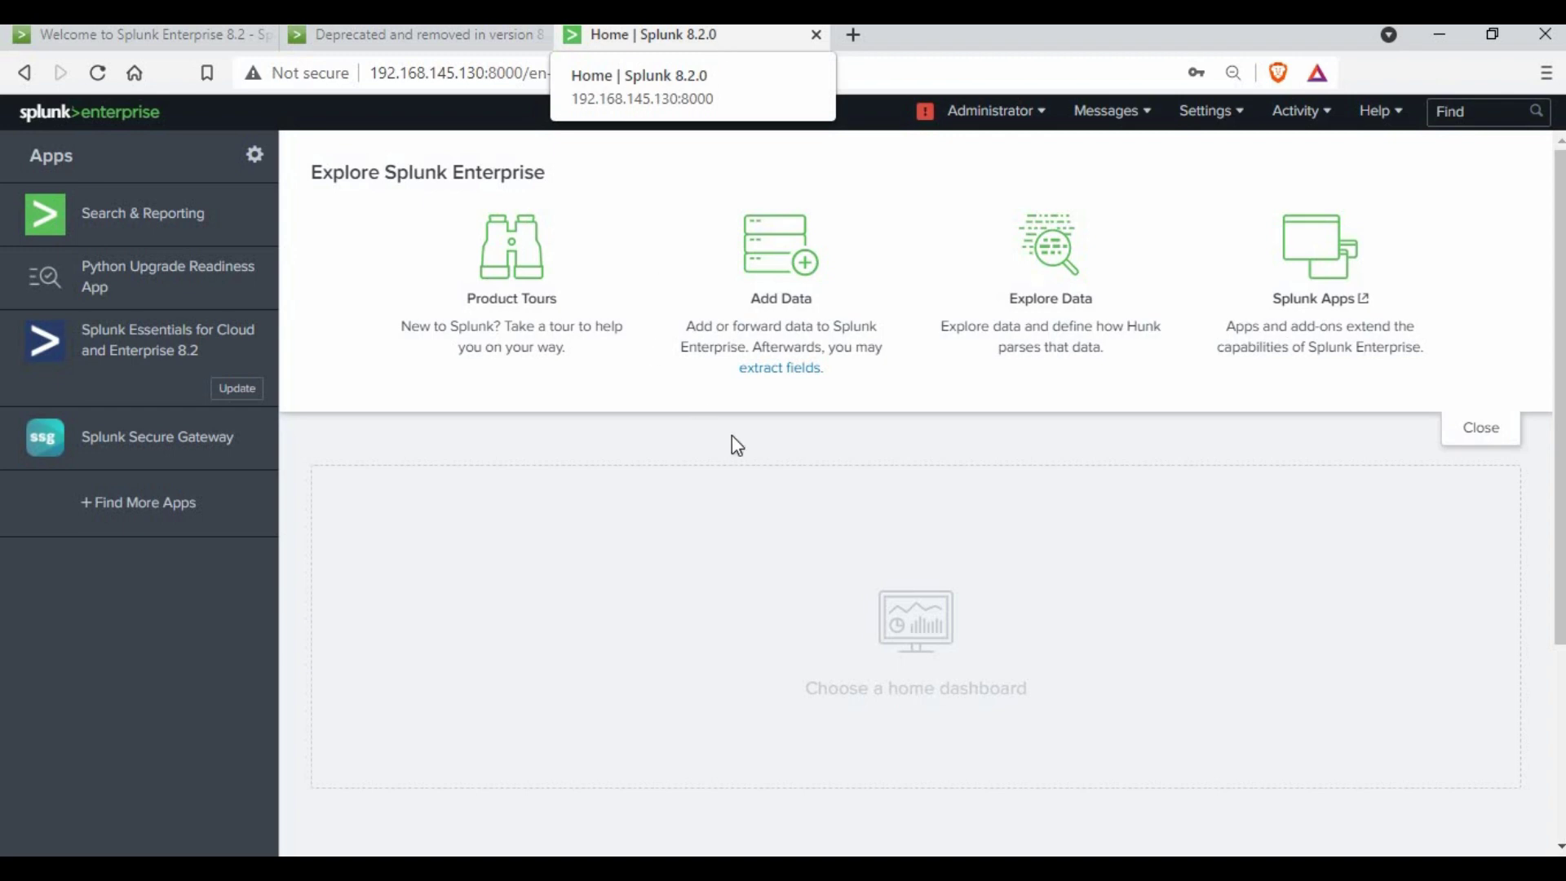
click(924, 111)
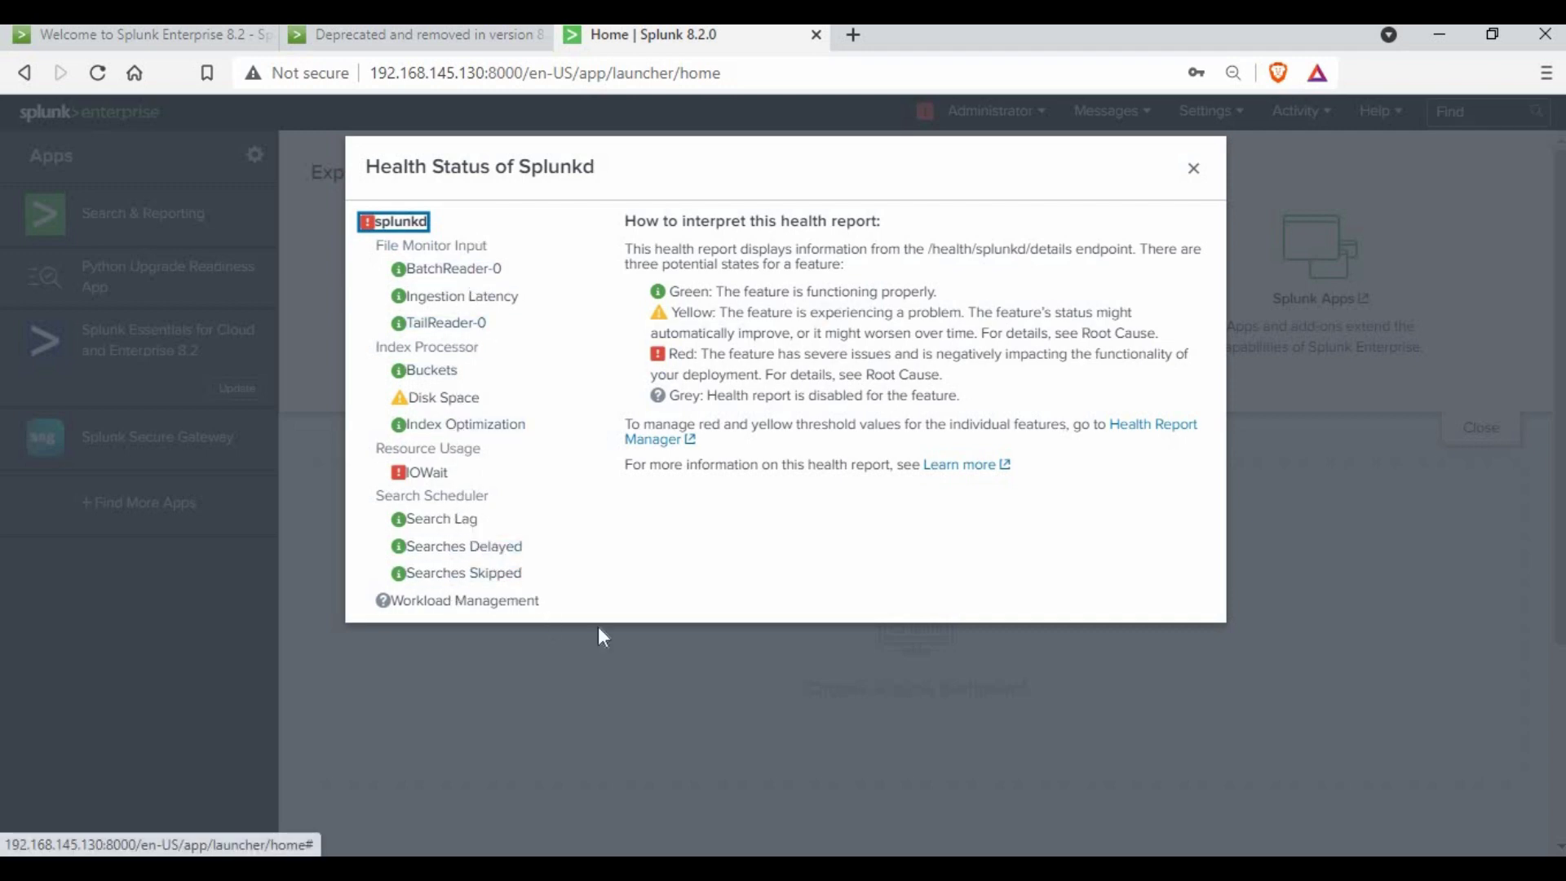
click(633, 693)
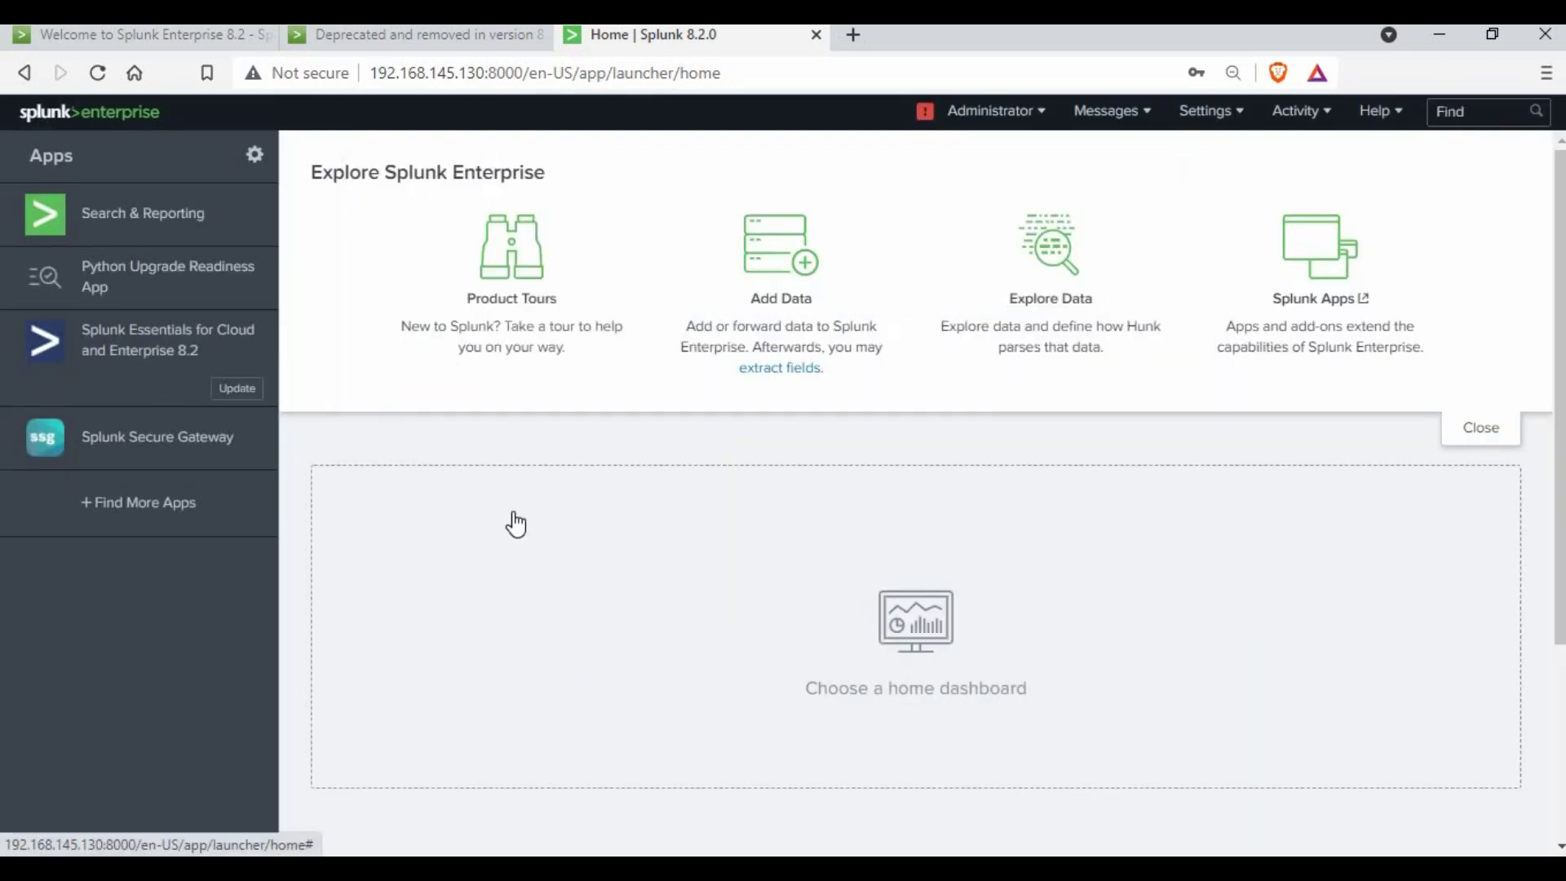
- Open Splunk Essentials for Cloud and Enterprise 8.2 and browse its performance, analytics and administration features
click(136, 353)
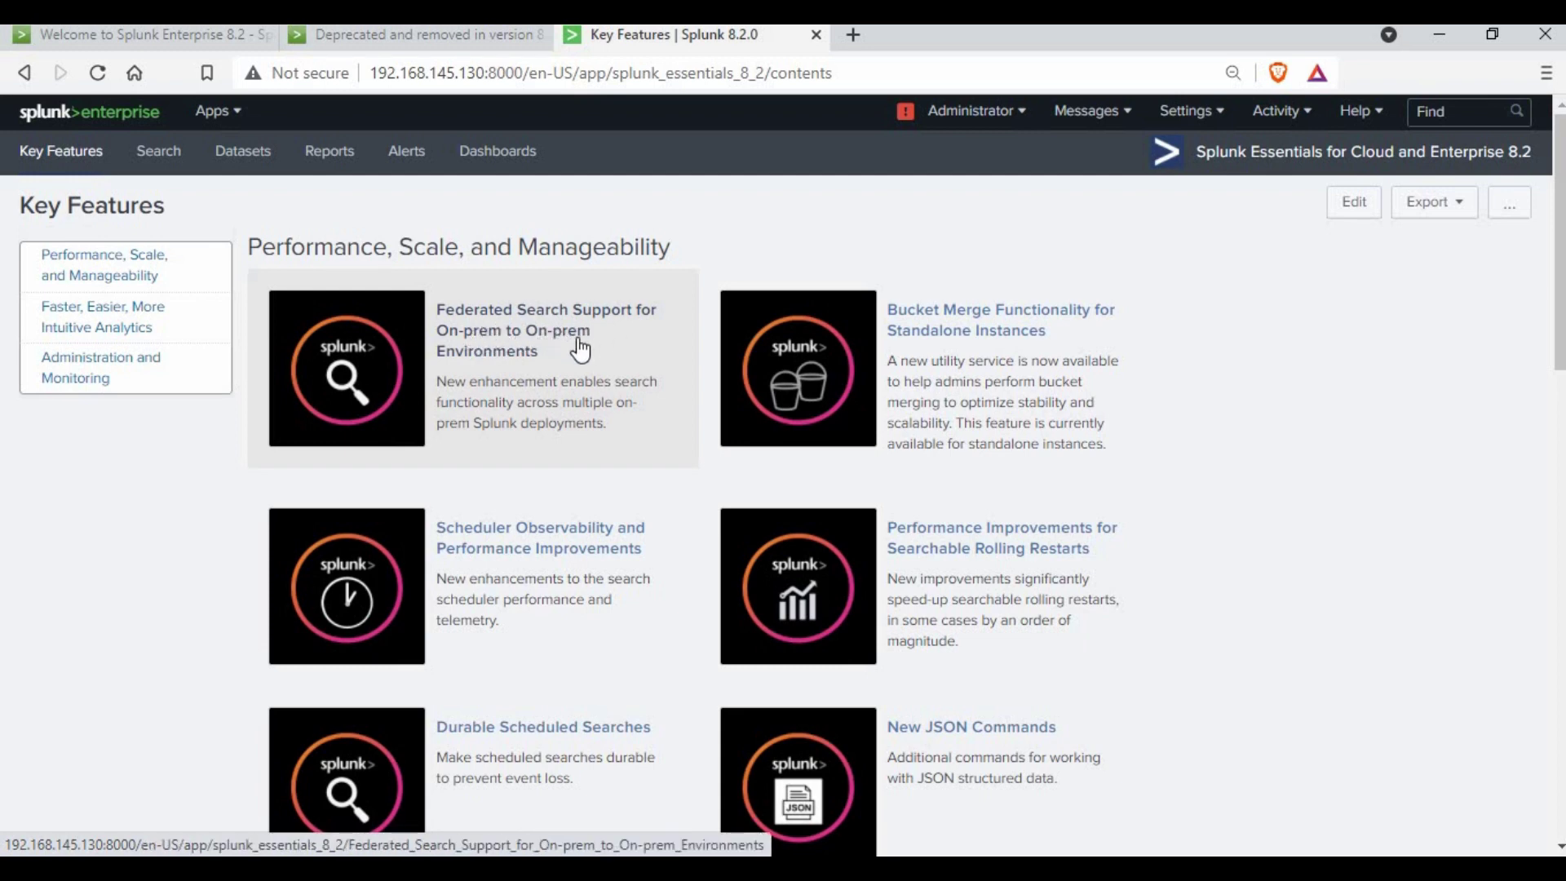
scroll(522, 383, down, 3)
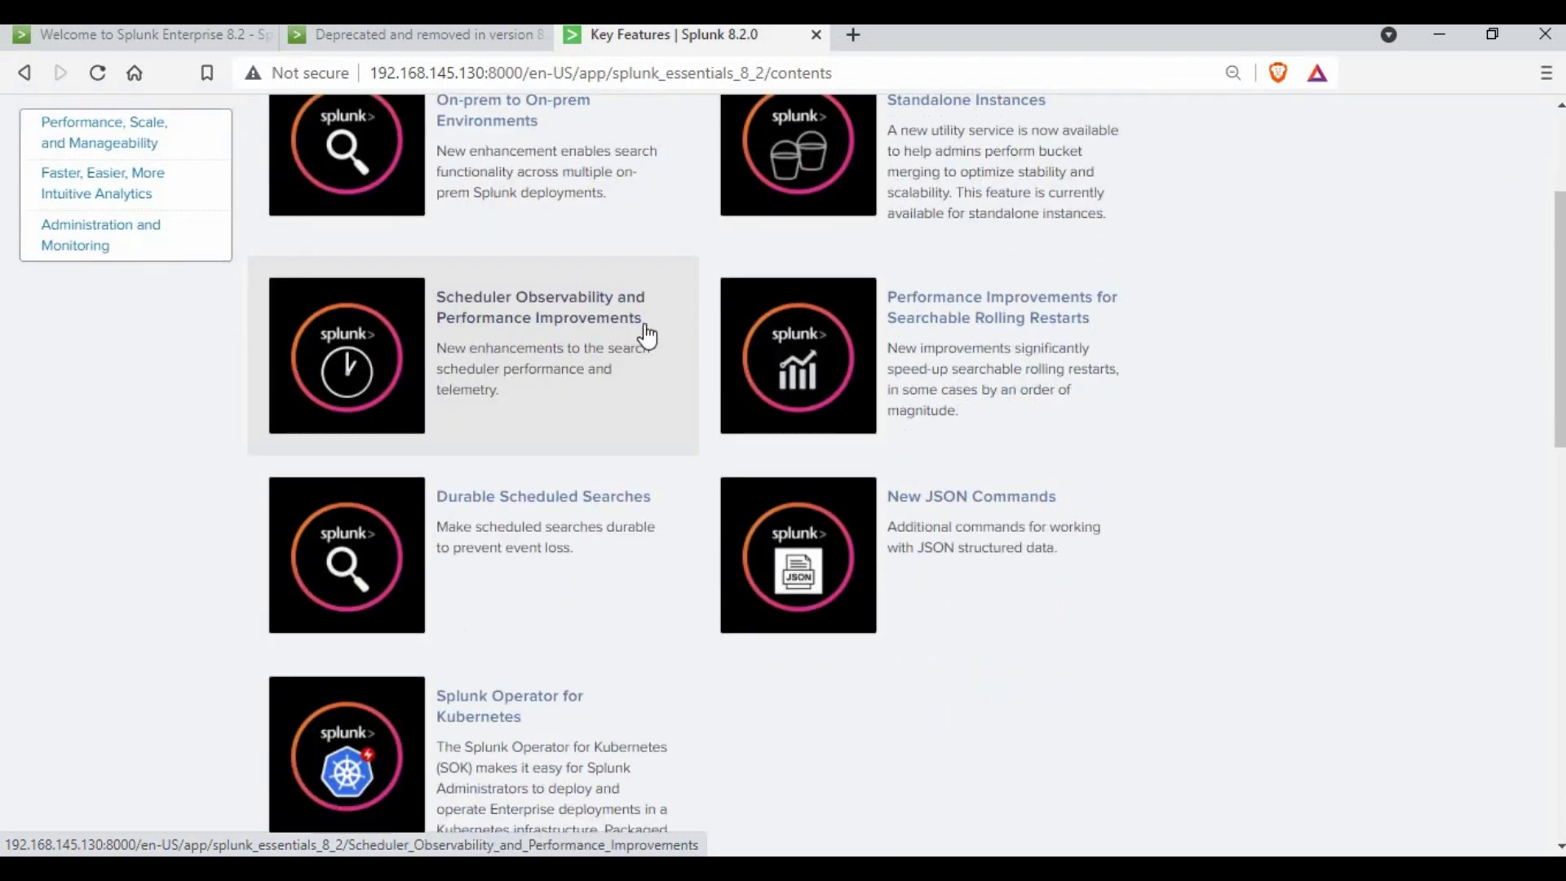
scroll(639, 335, down, 3)
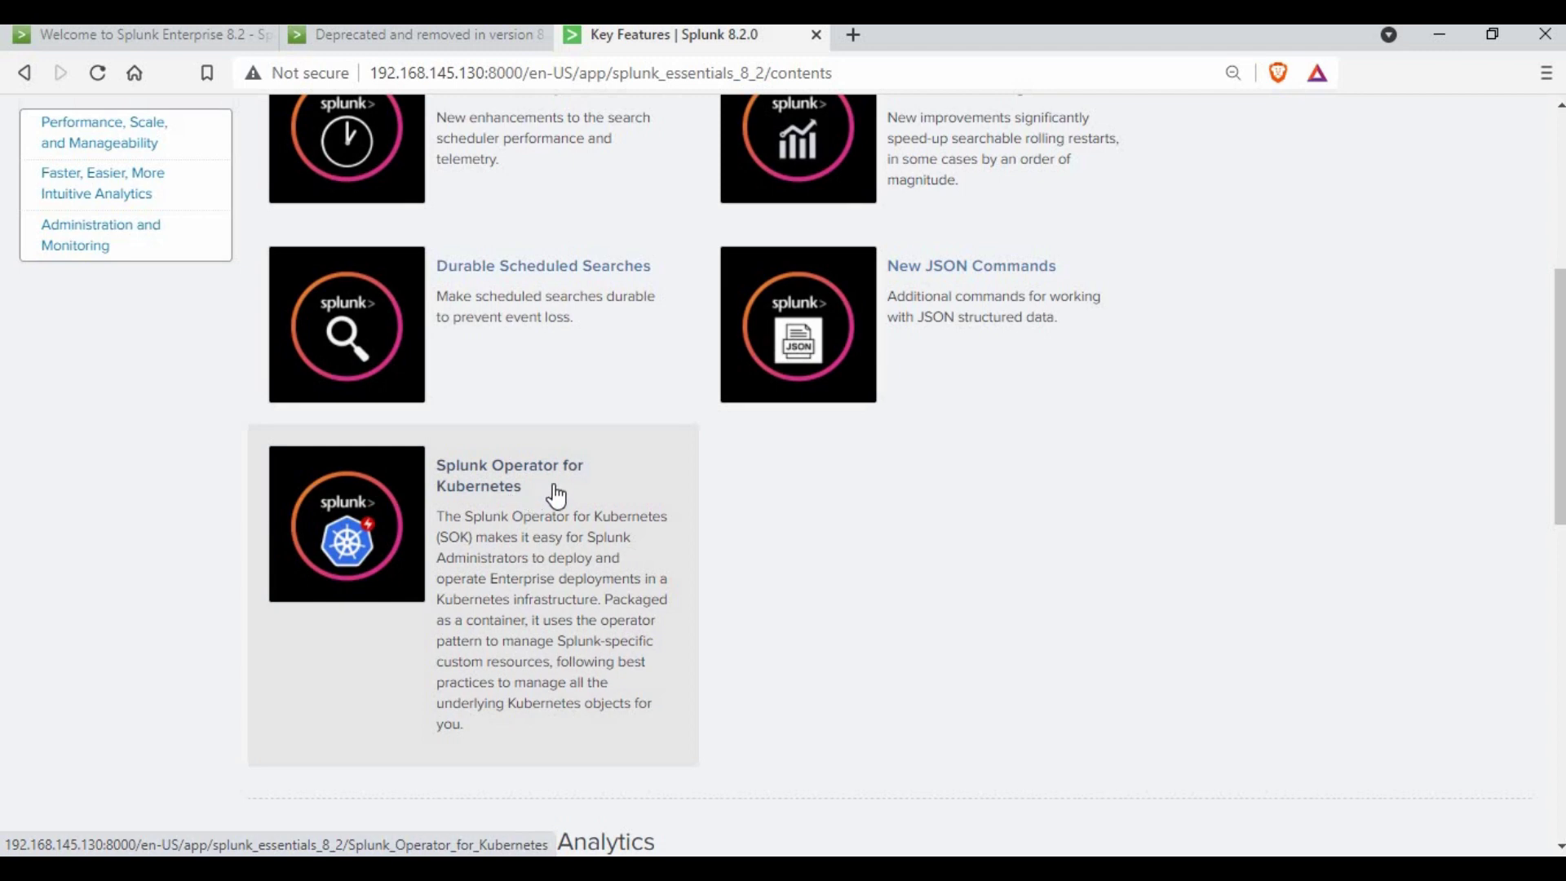
scroll(1042, 490, up, 3)
scroll(1074, 444, up, 3)
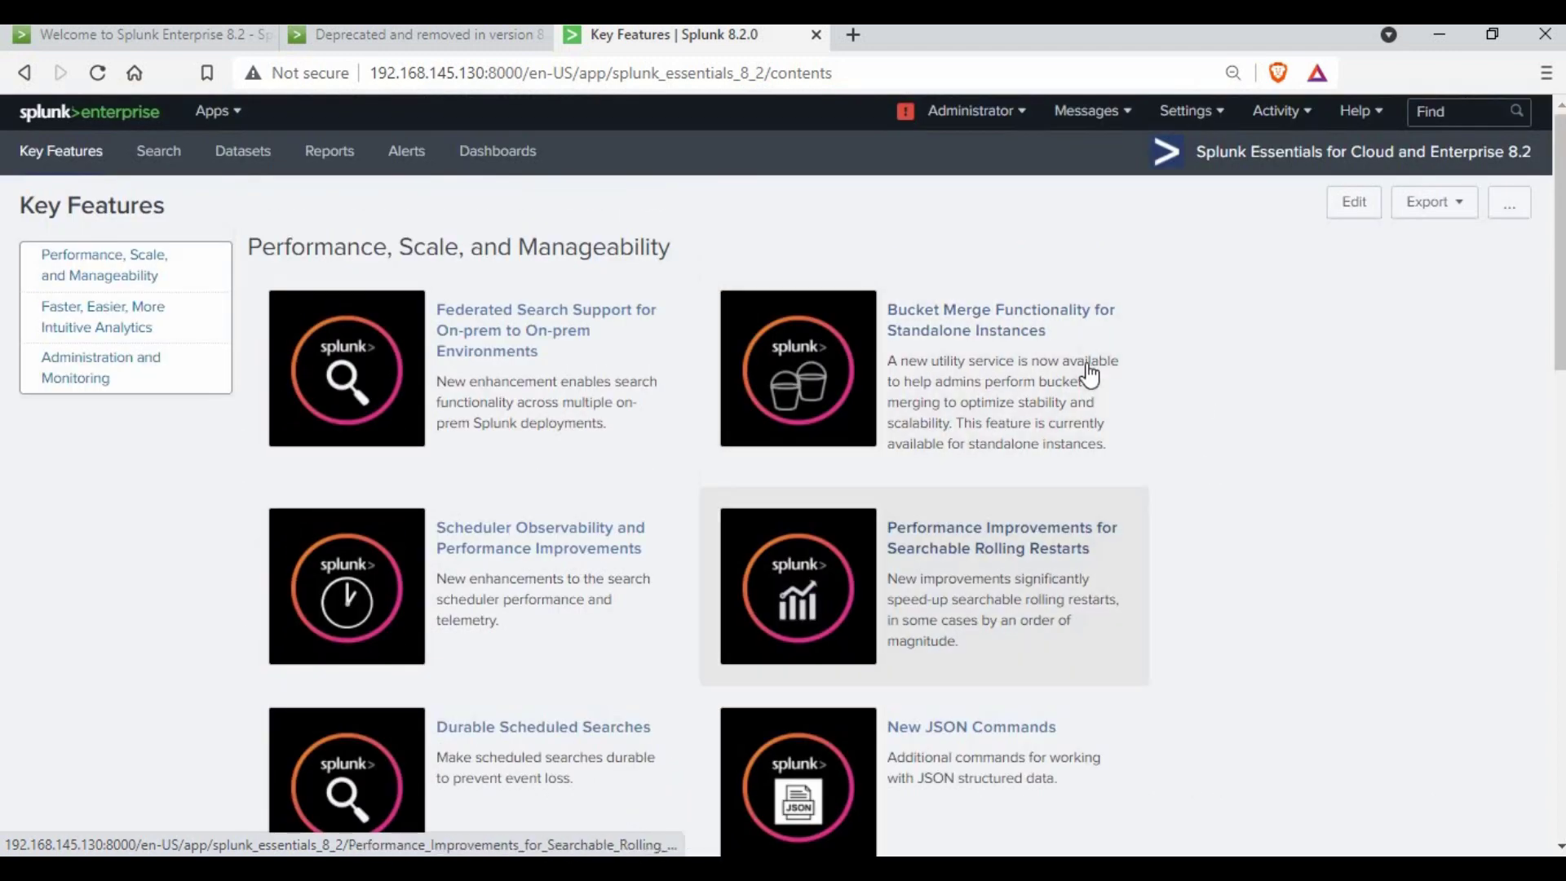
scroll(1011, 490, down, 6)
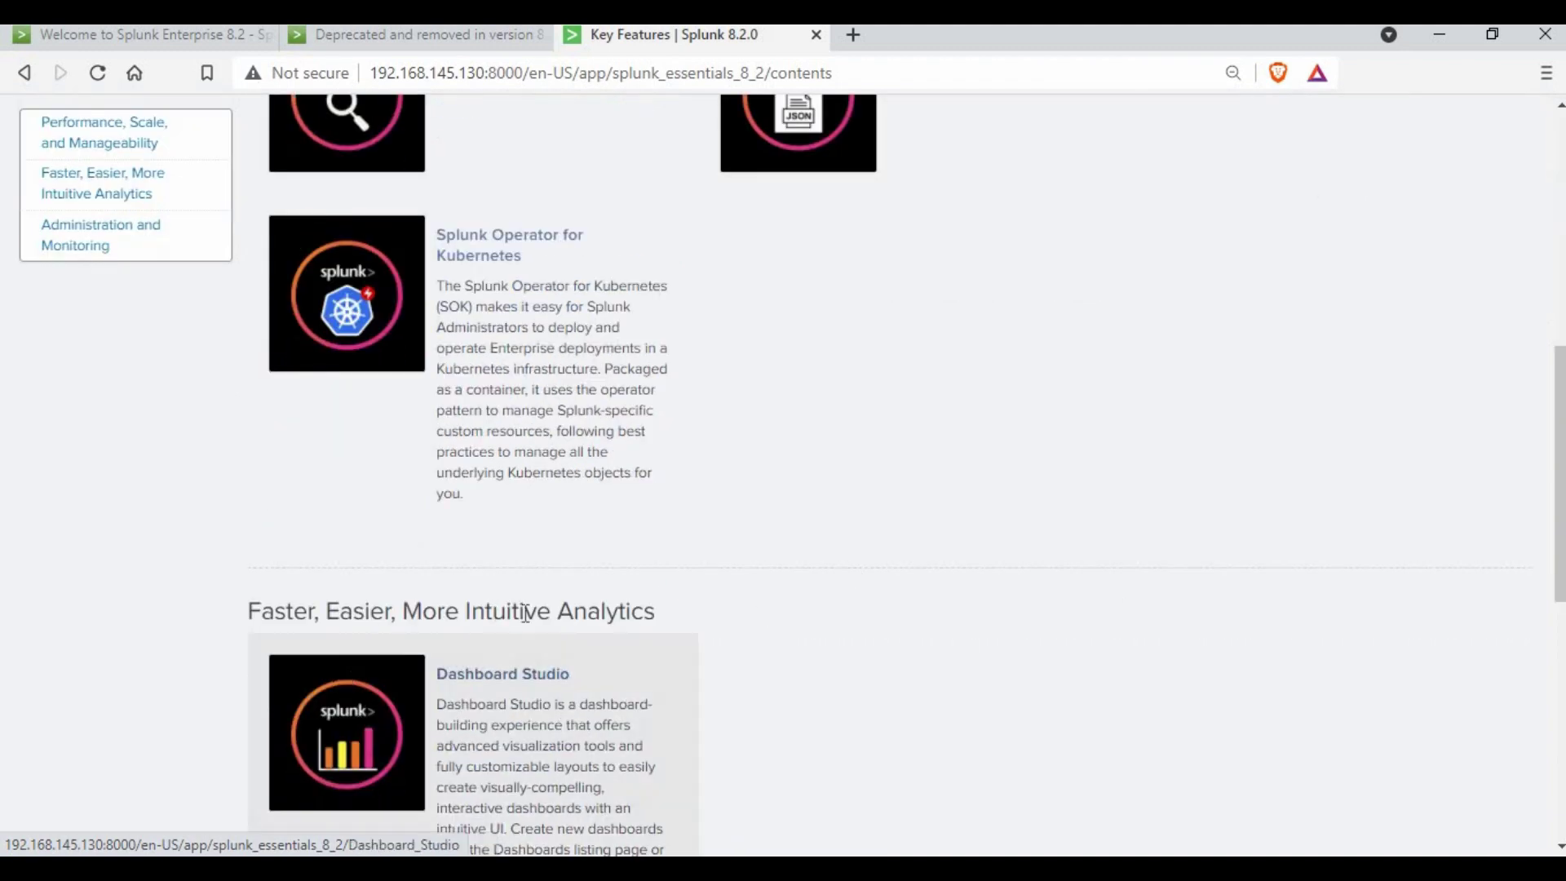
scroll(546, 473, down, 2)
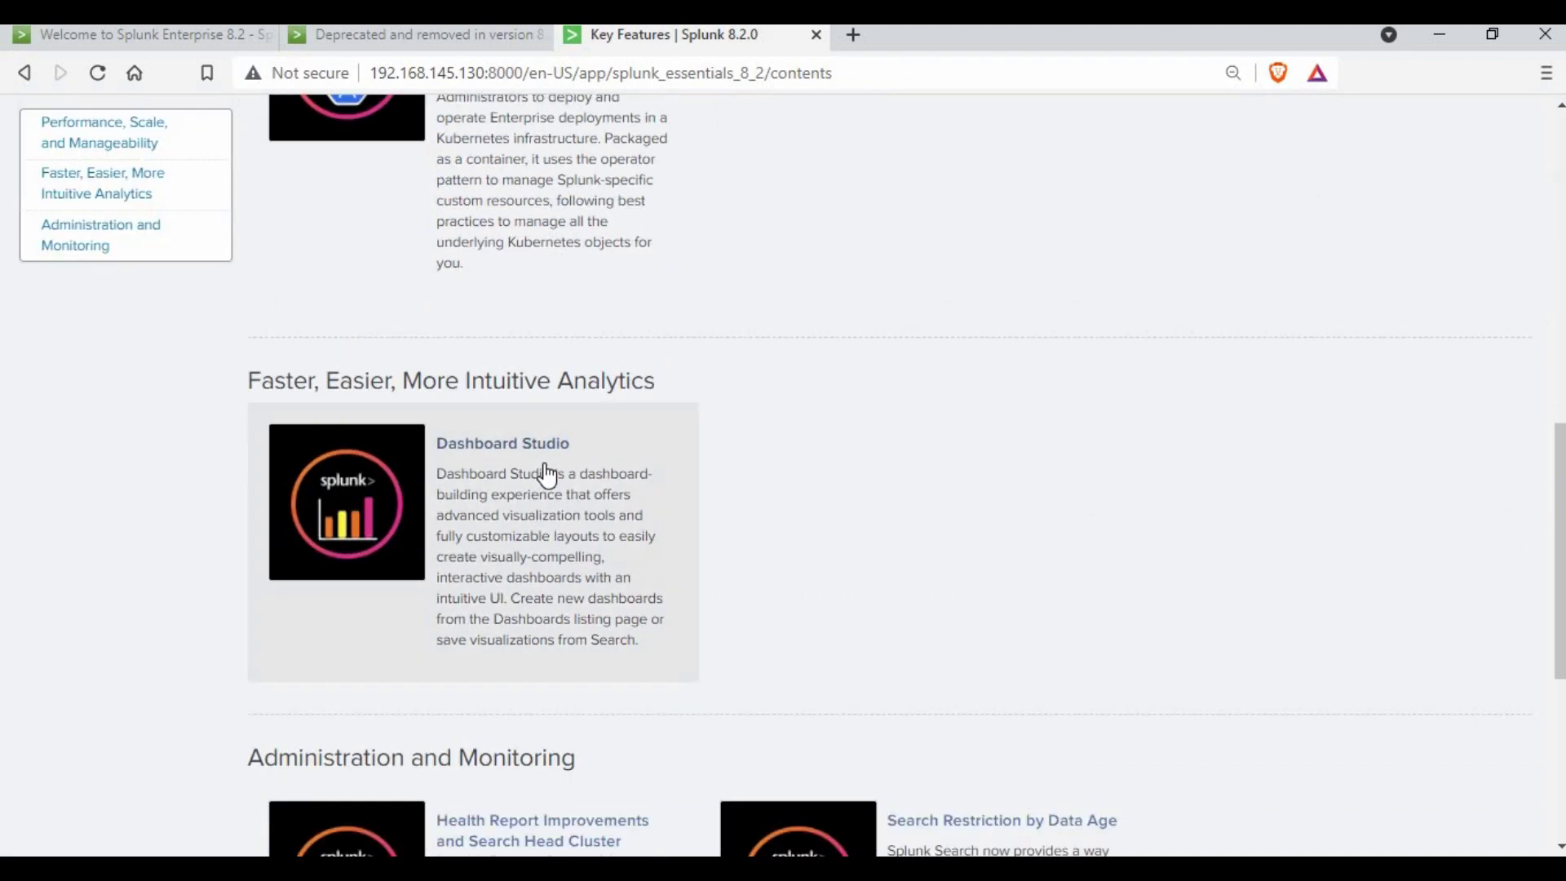
scroll(530, 665, down, 2)
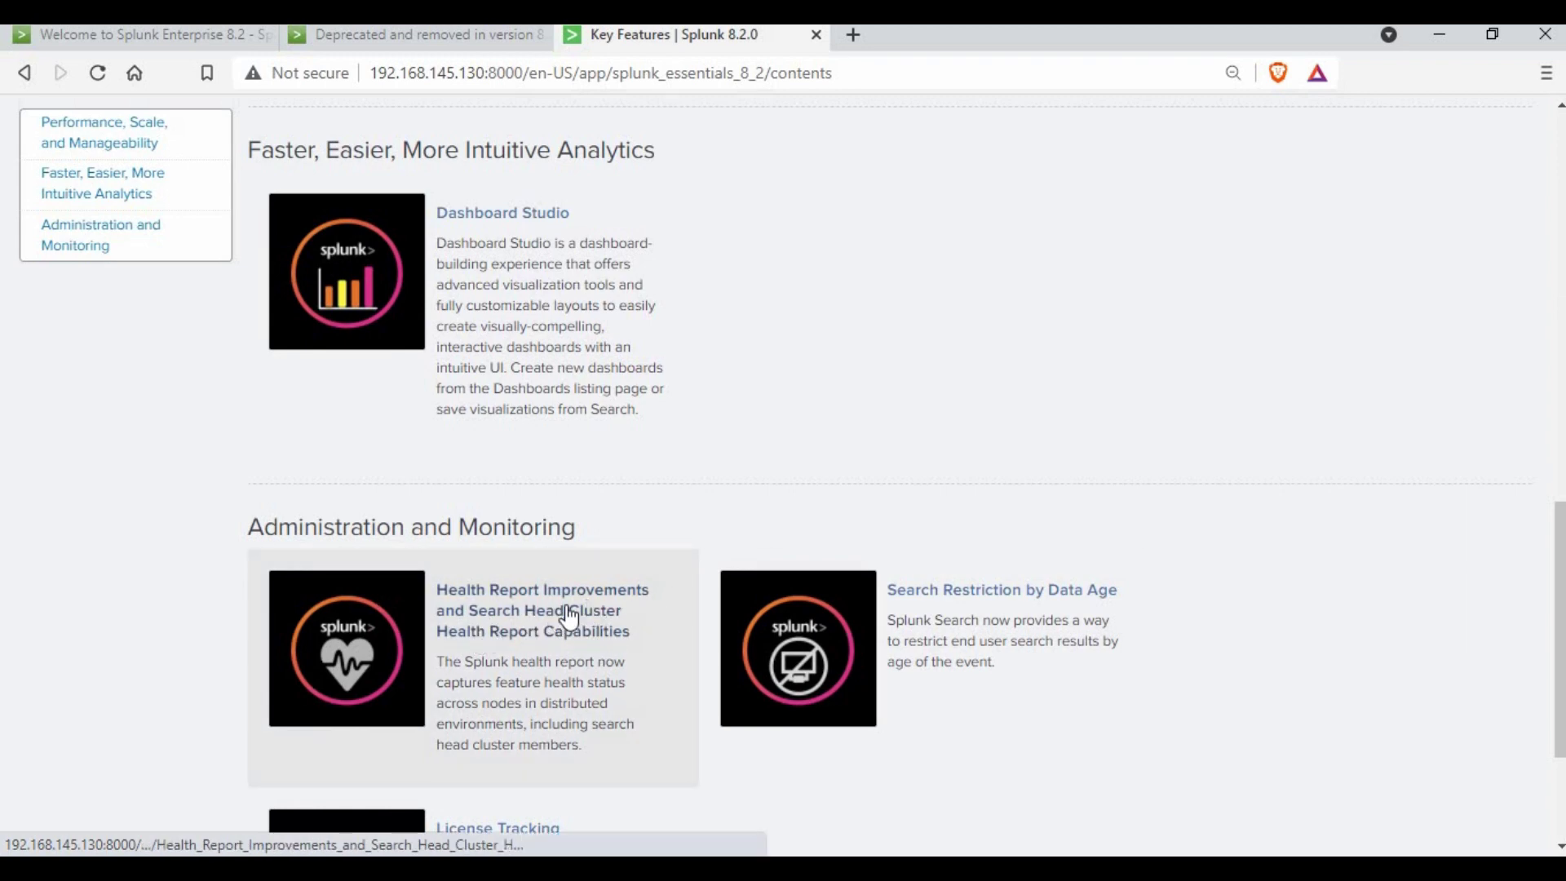
scroll(569, 618, down, 2)
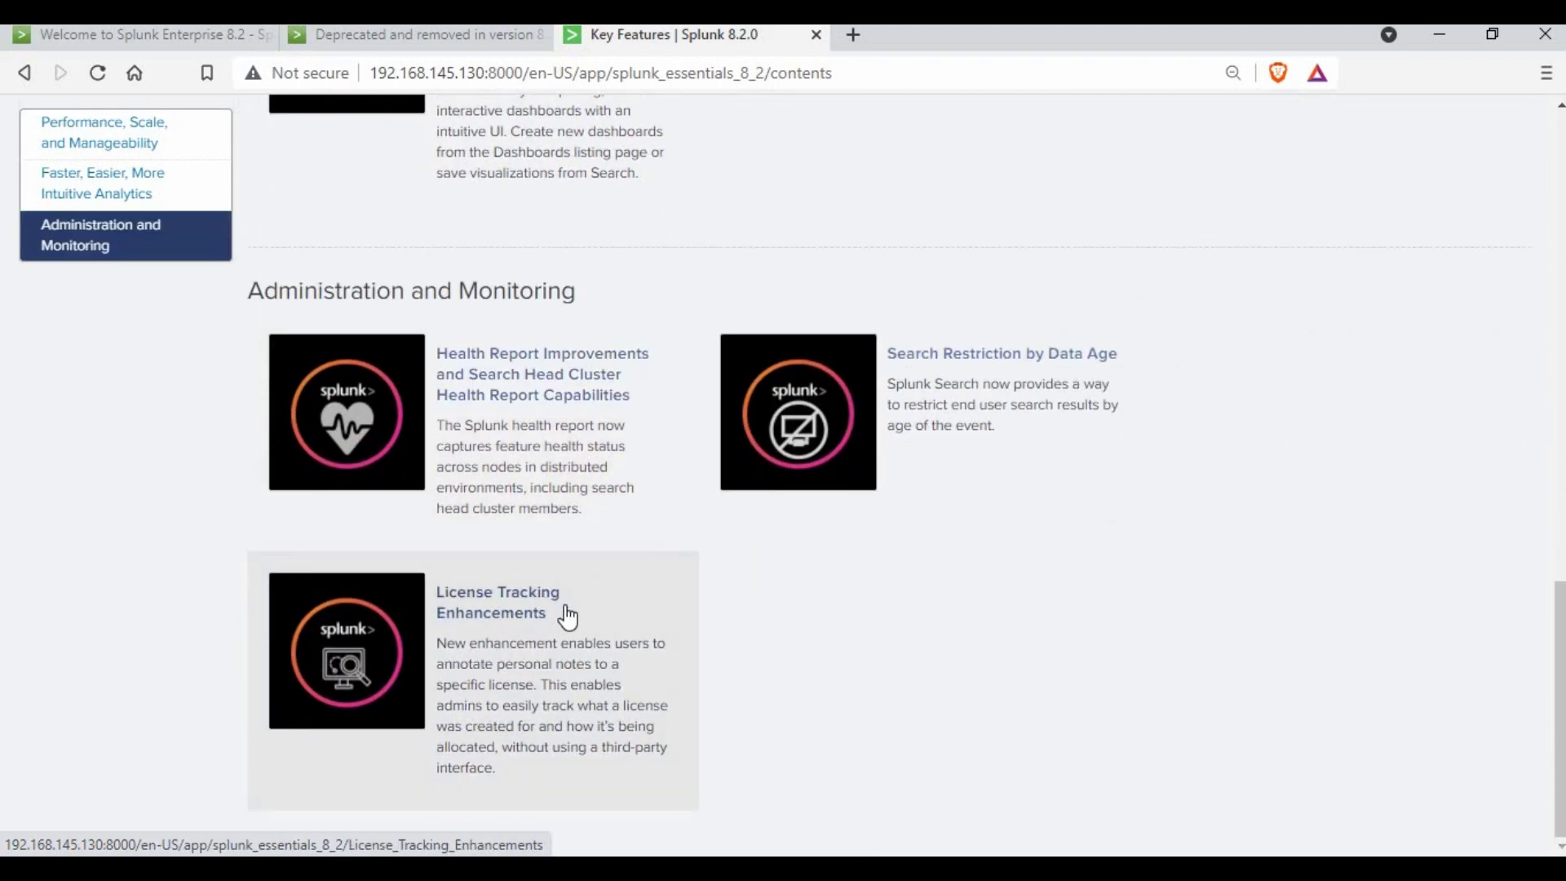
scroll(504, 364, up, 3)
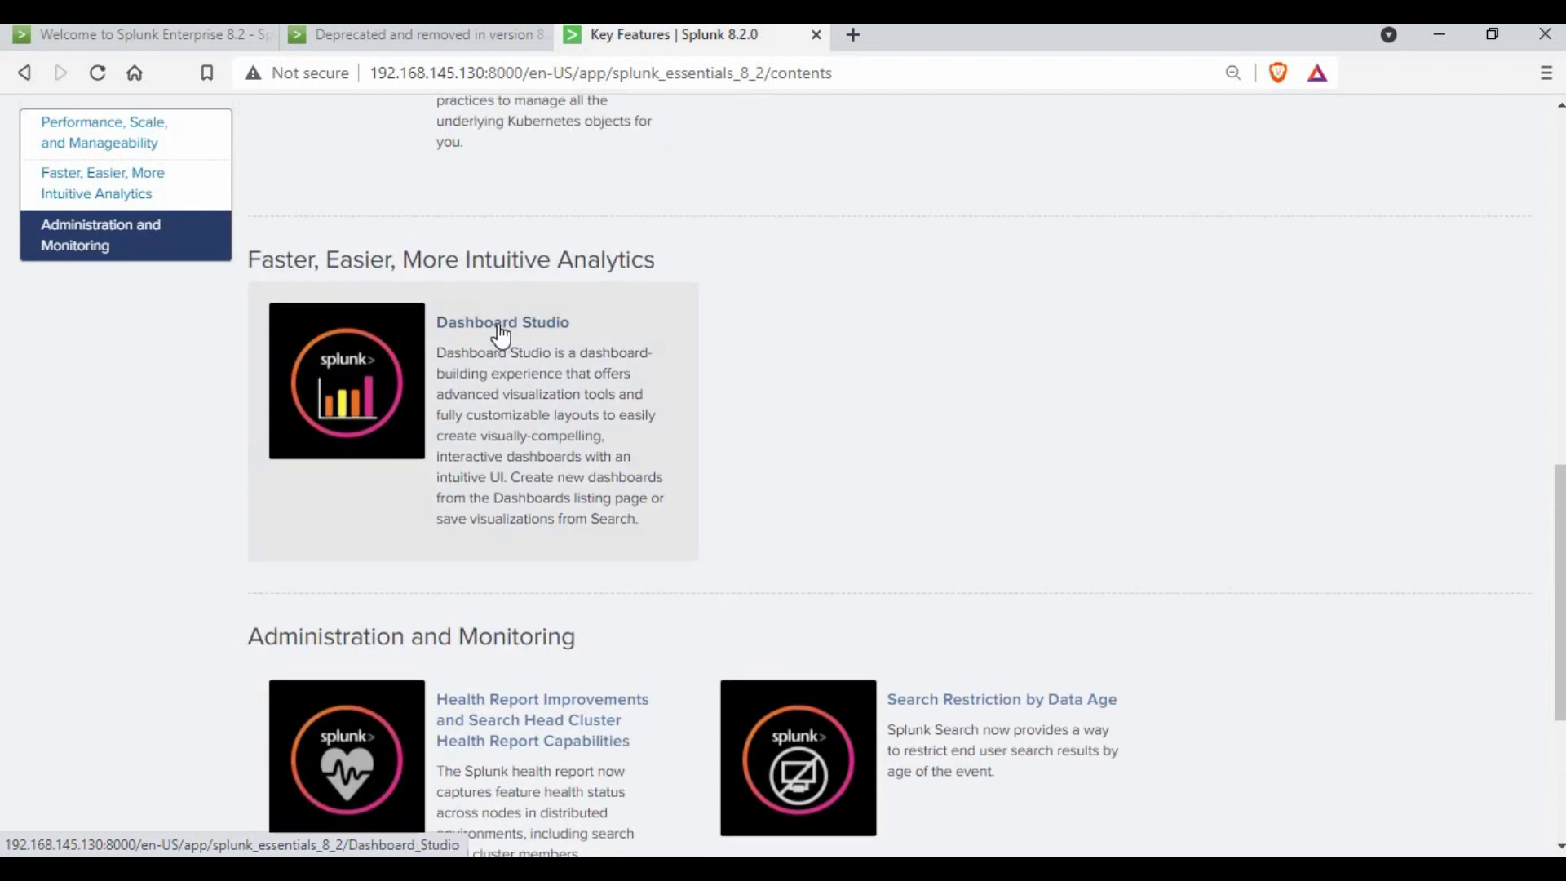
- Browse the Dashboard Studio example dashboards, then return to the Welcome to Splunk Enterprise 8.2 tab
click(500, 326)
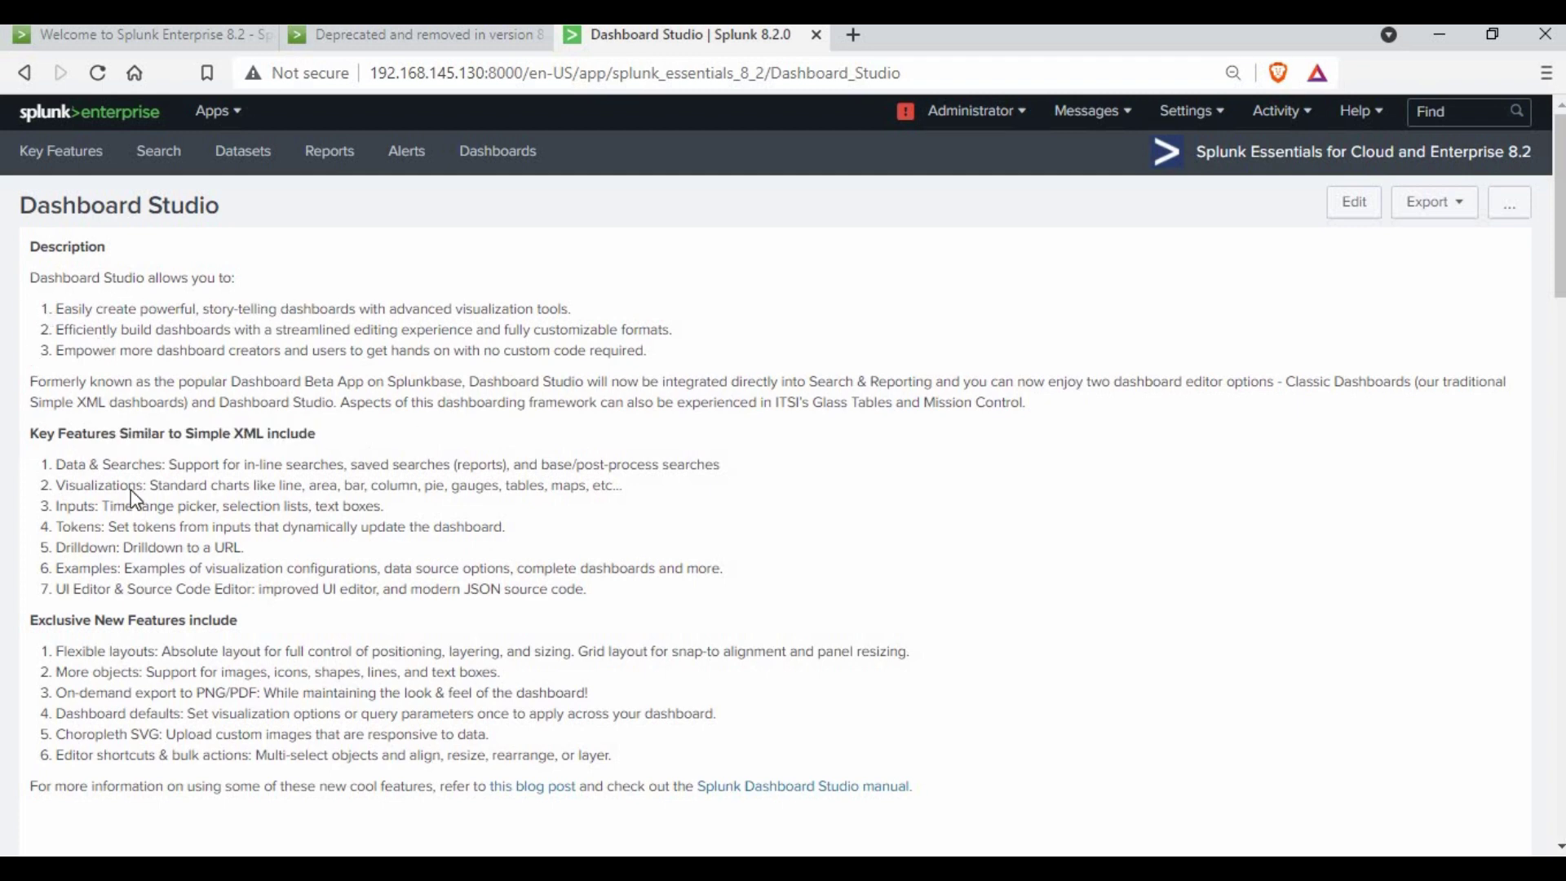
scroll(135, 500, down, 2)
scroll(267, 501, down, 3)
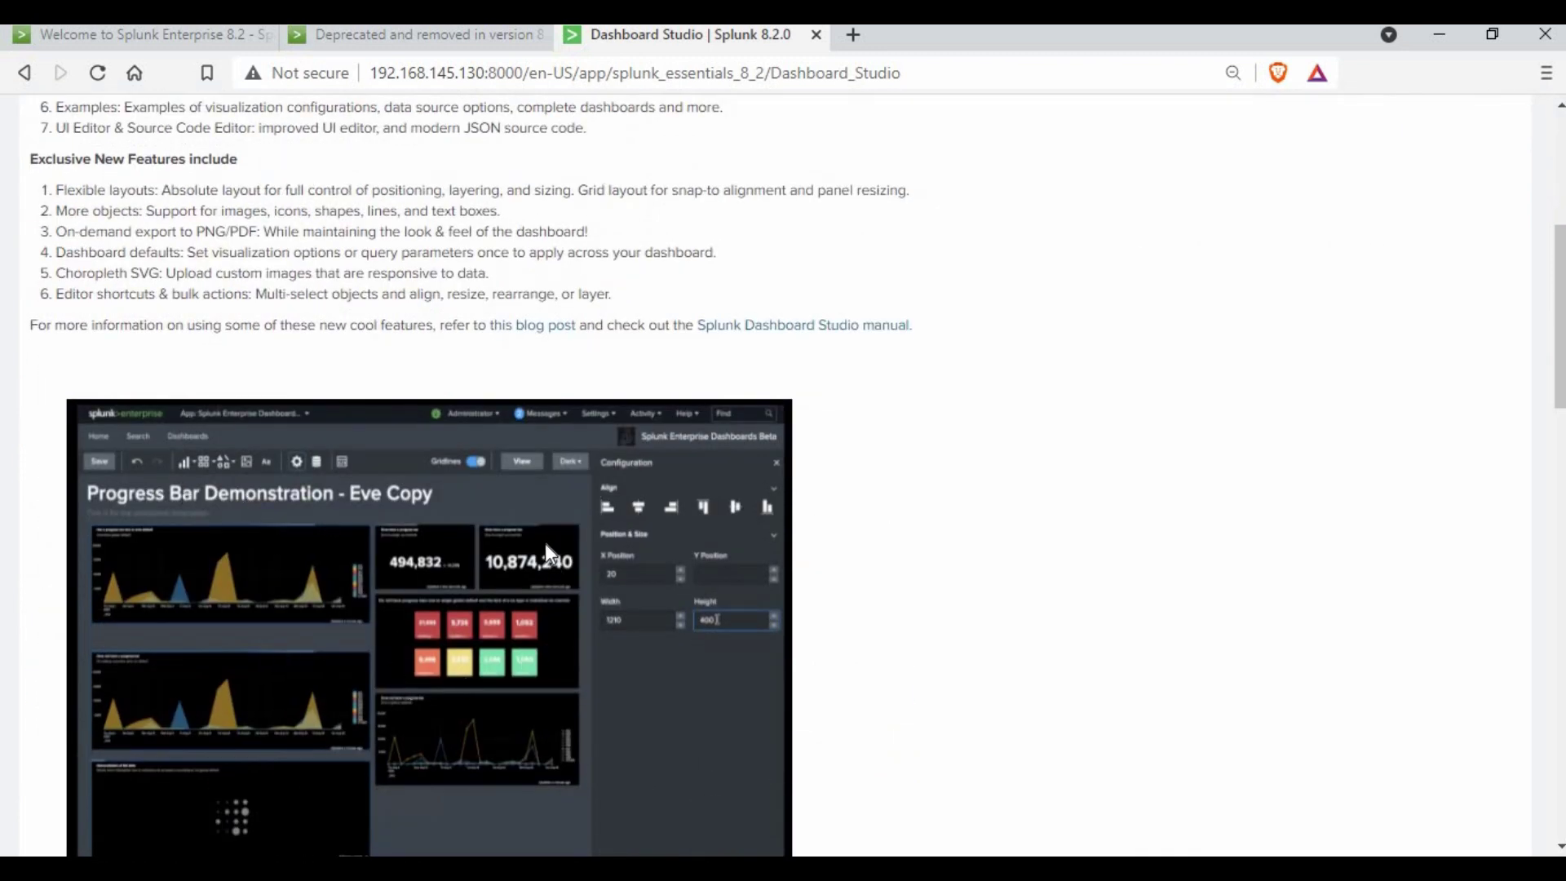
scroll(571, 391, down, 8)
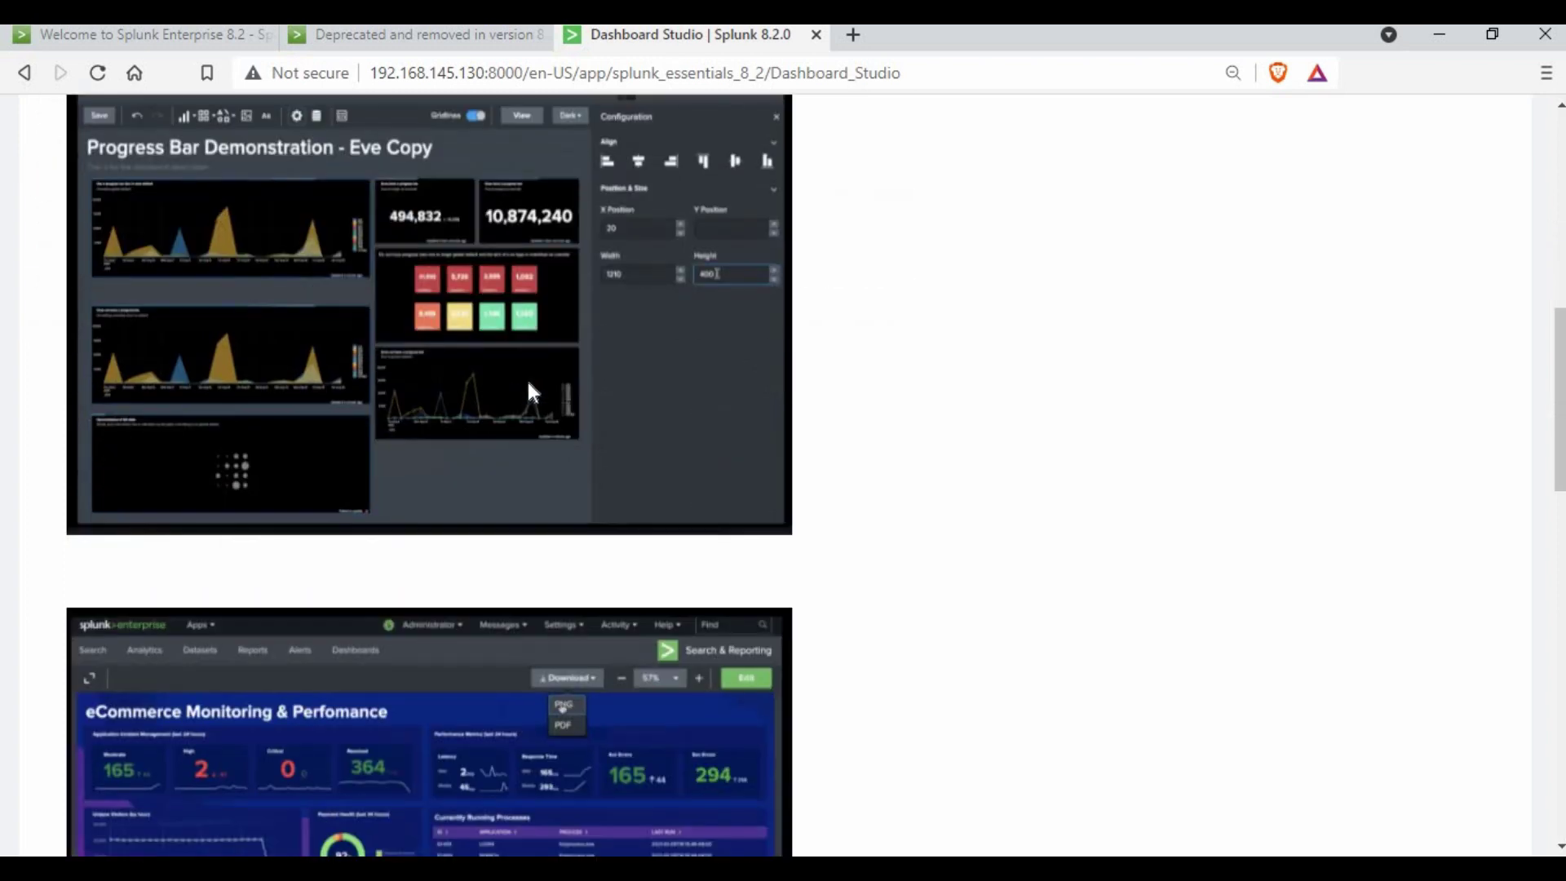
scroll(457, 844, down, 4)
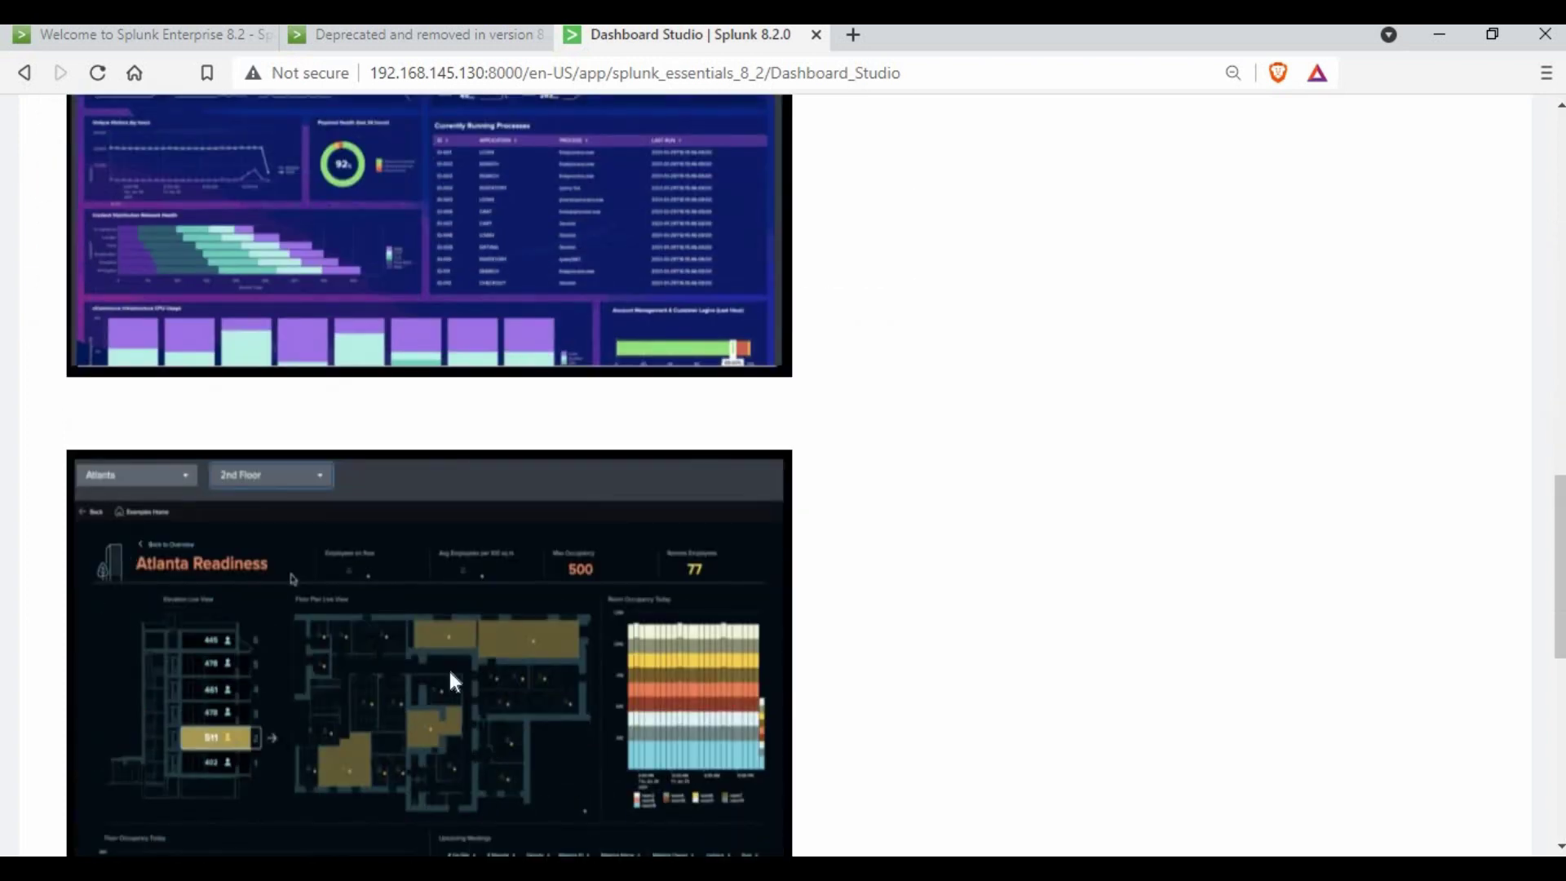
scroll(452, 681, down, 2)
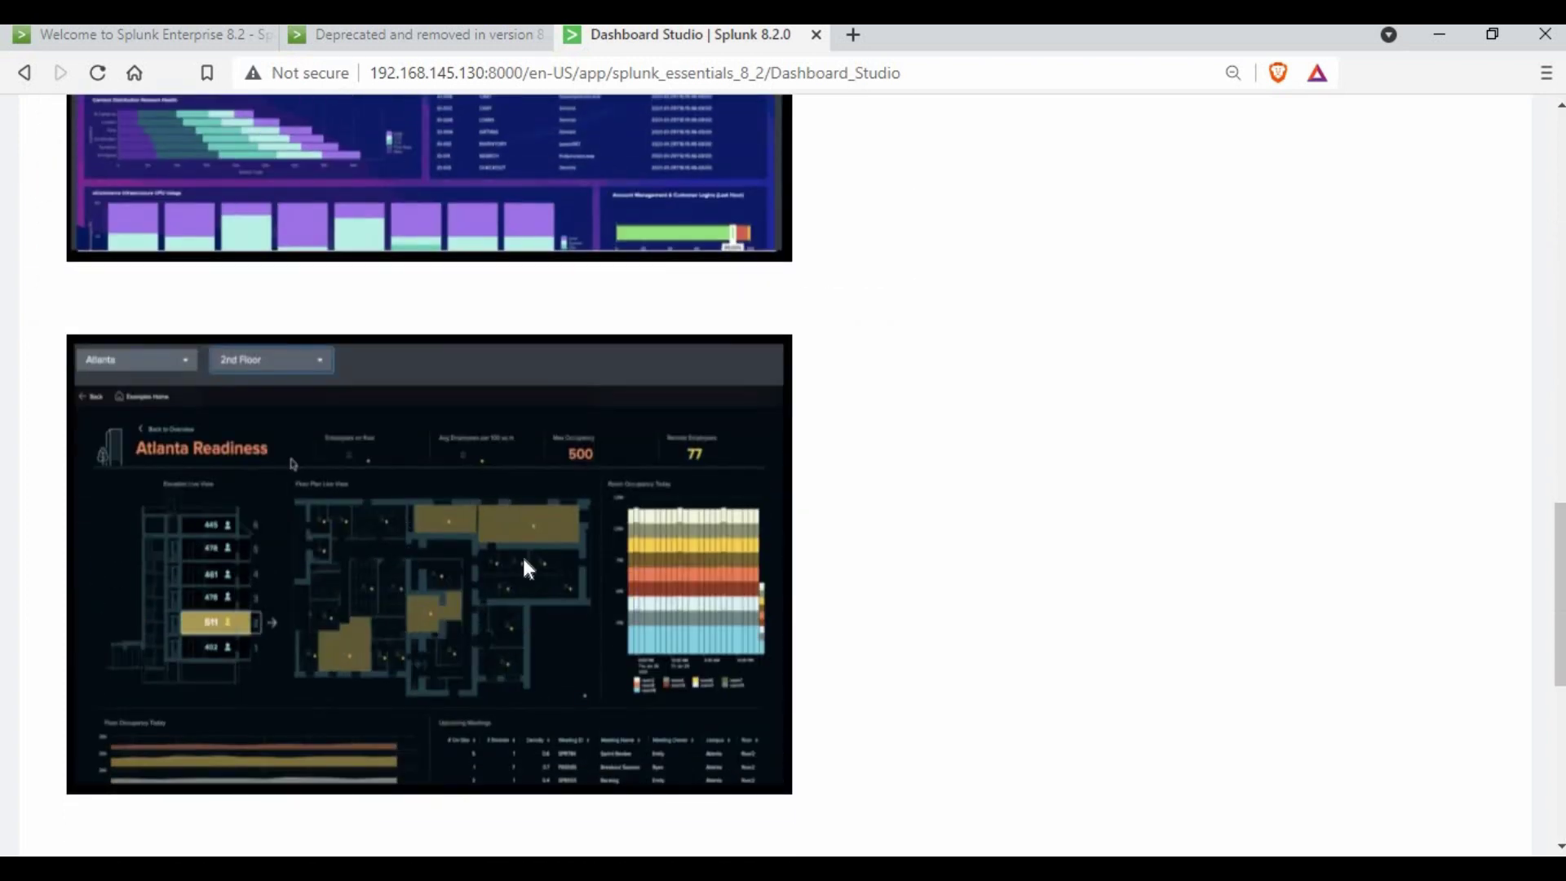
scroll(468, 579, down, 8)
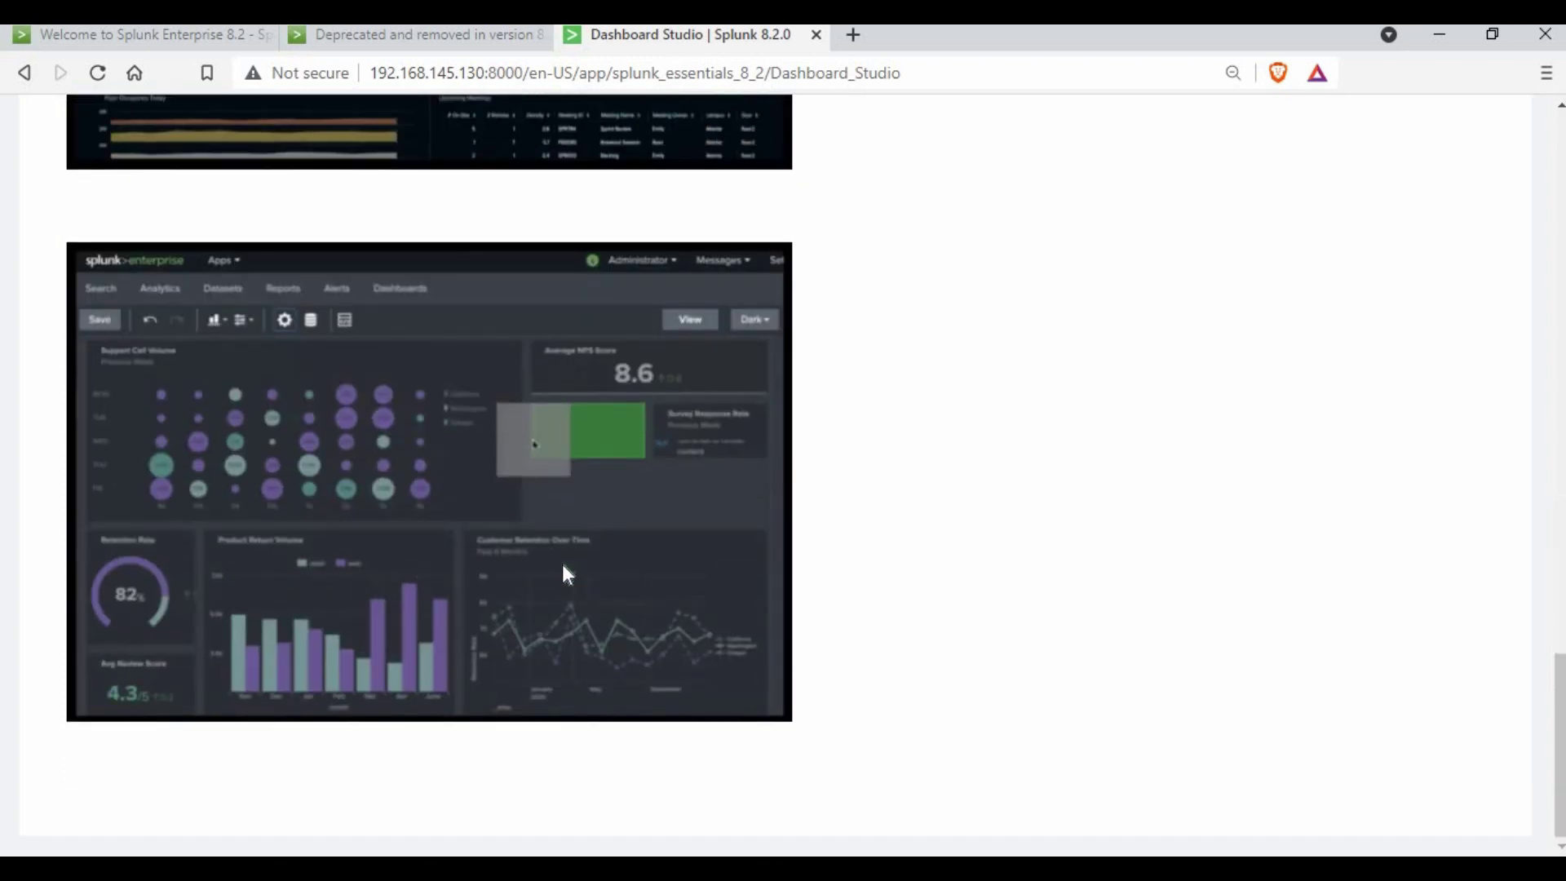
scroll(563, 566, up, 4)
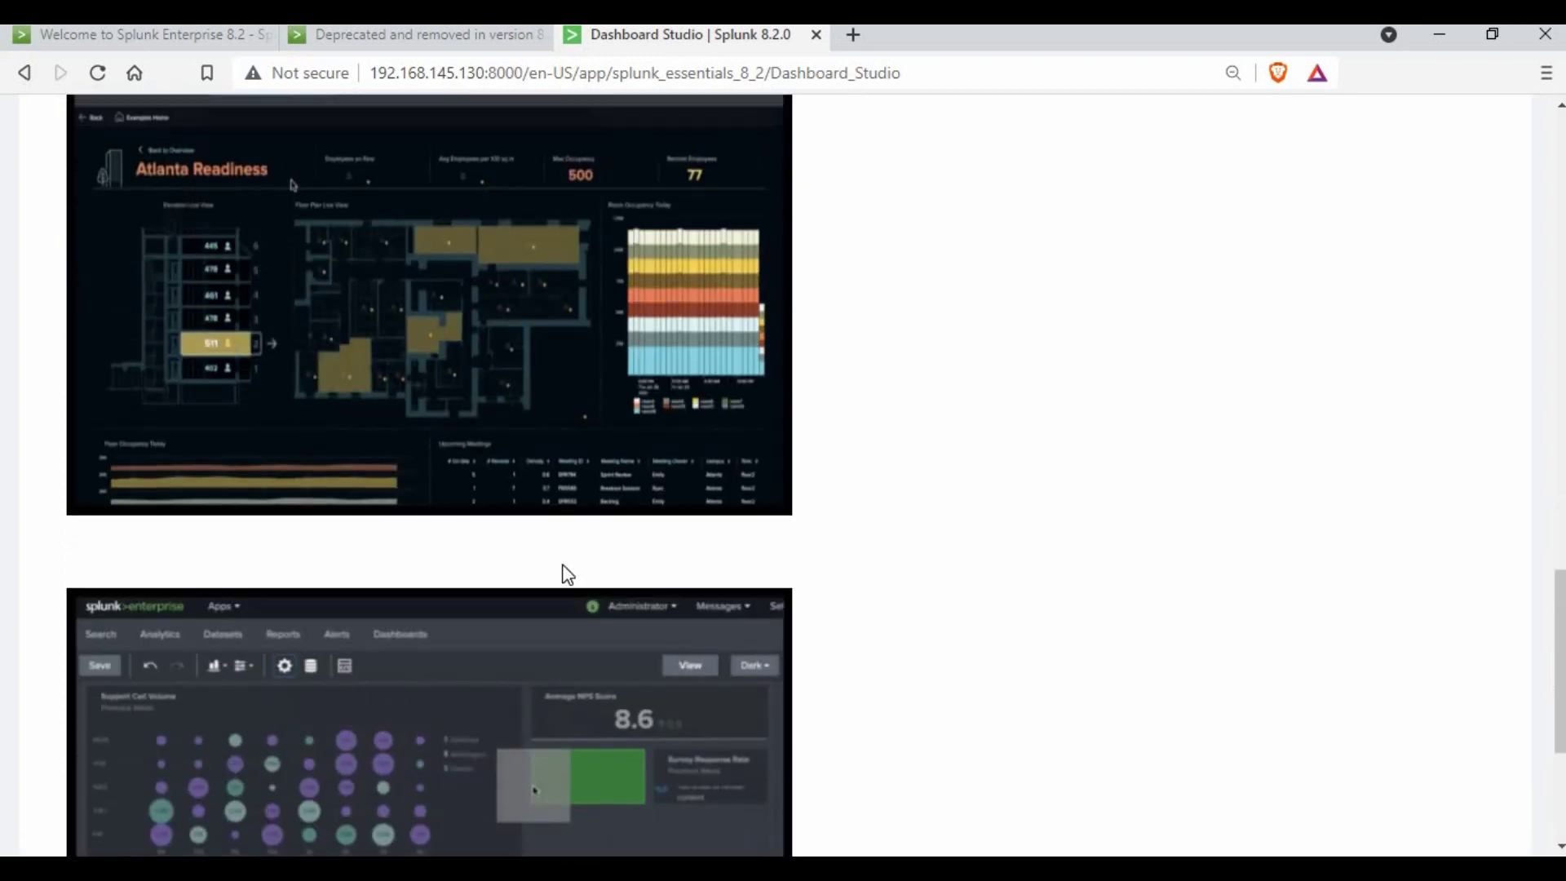
scroll(568, 575, up, 4)
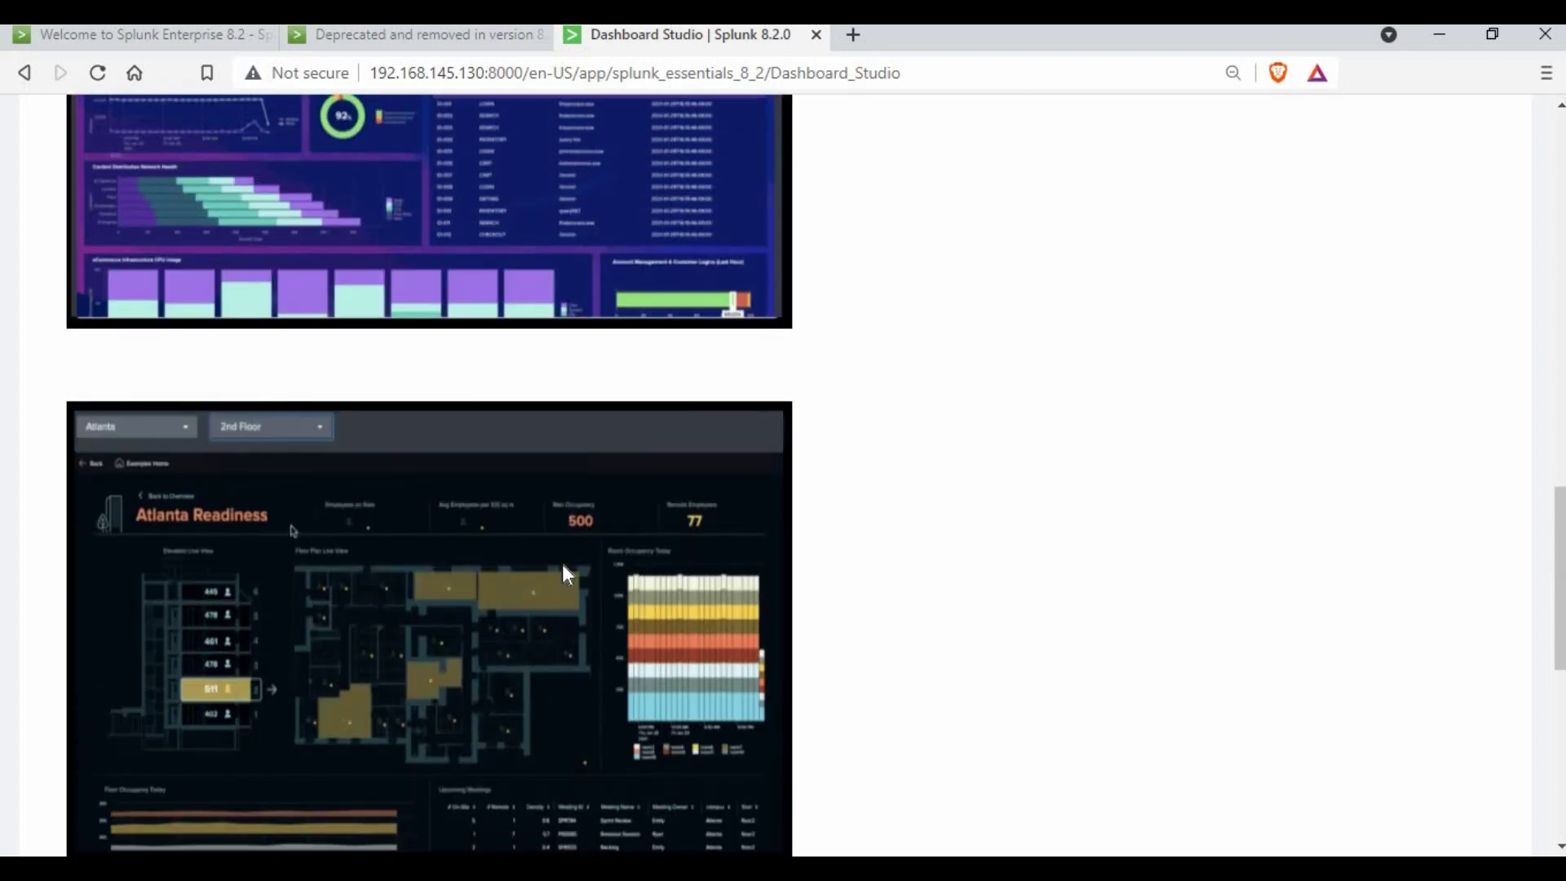
scroll(566, 575, up, 7)
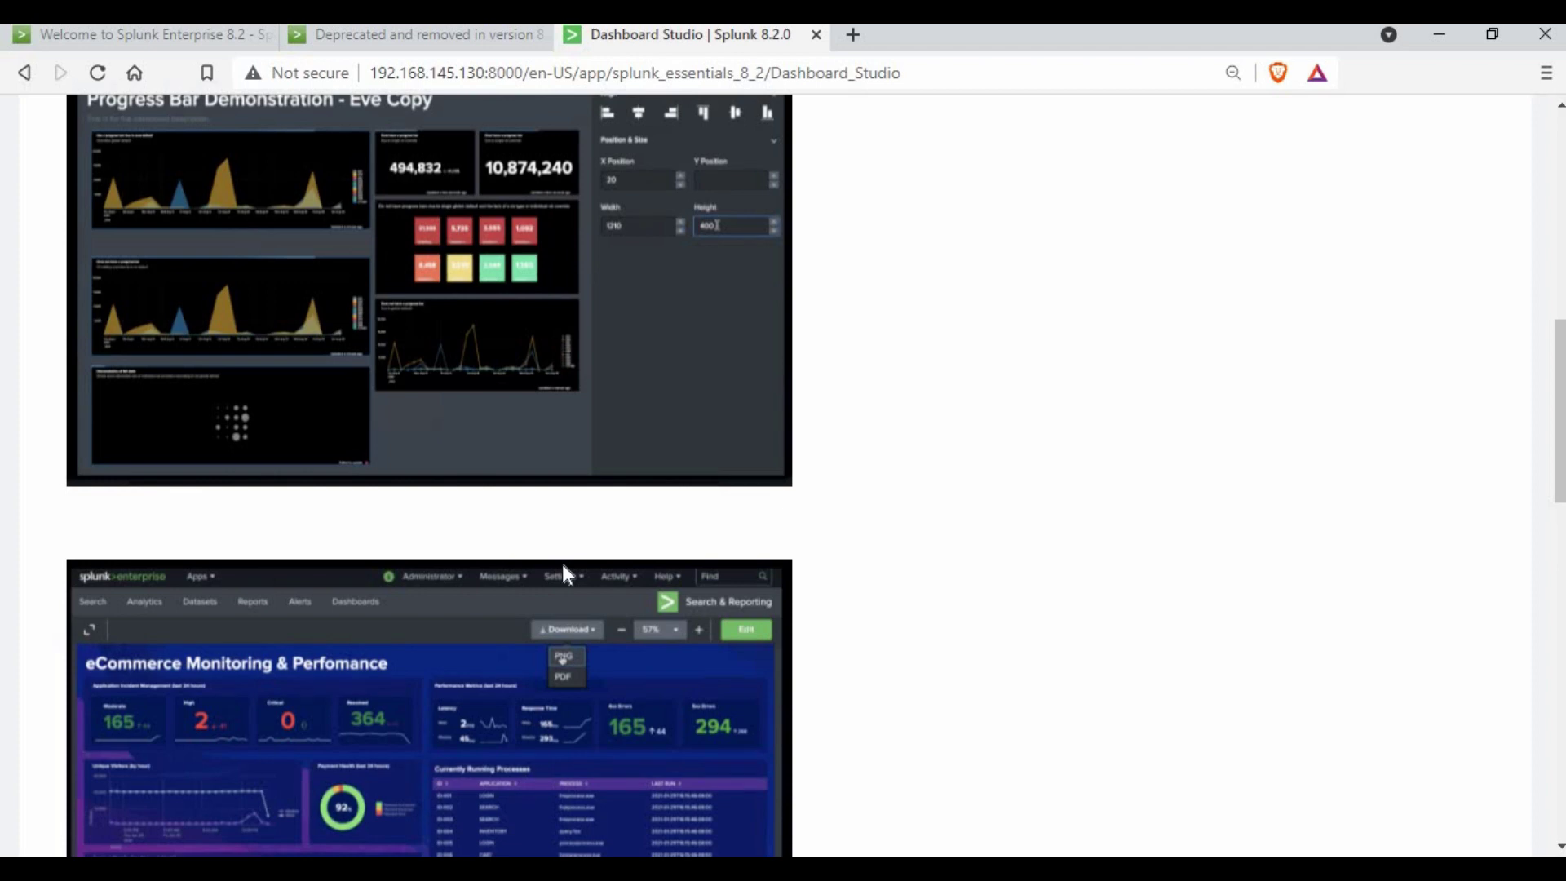
scroll(563, 566, up, 7)
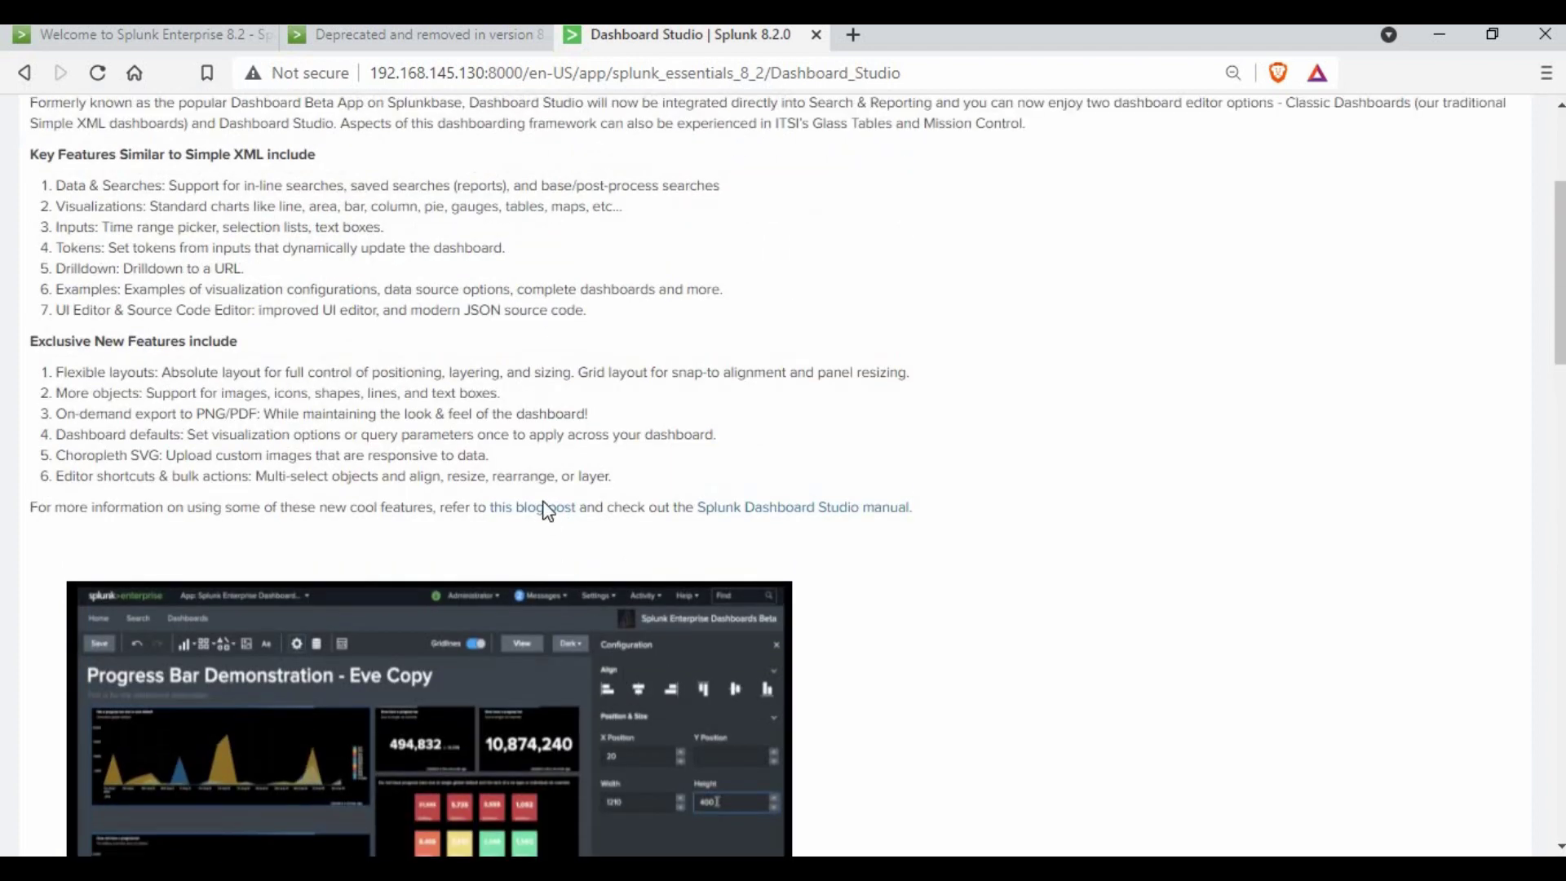
scroll(545, 510, up, 3)
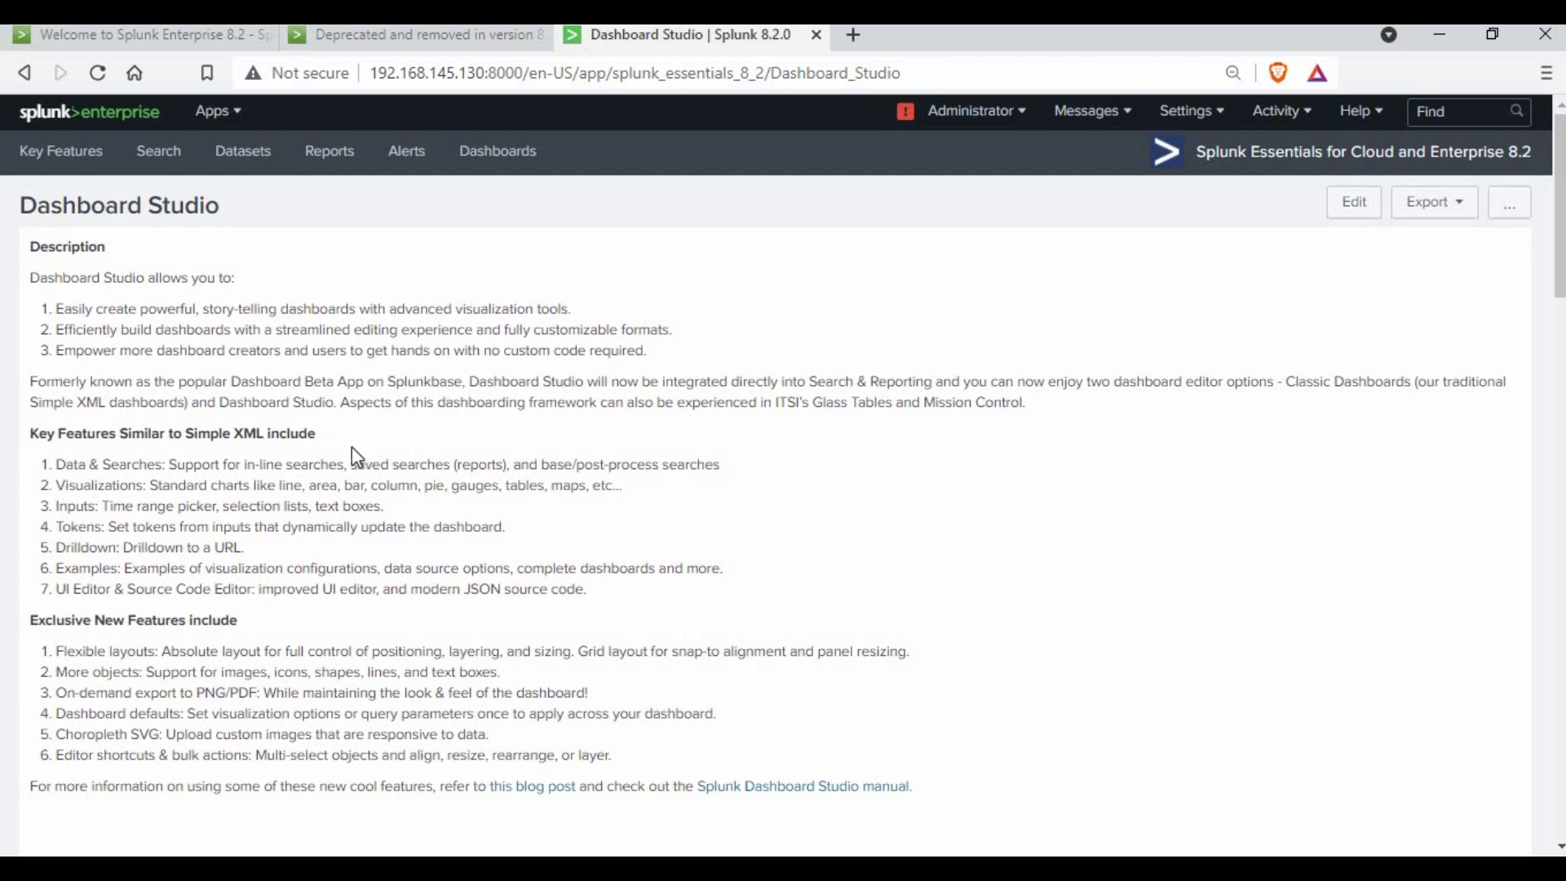
click(140, 31)
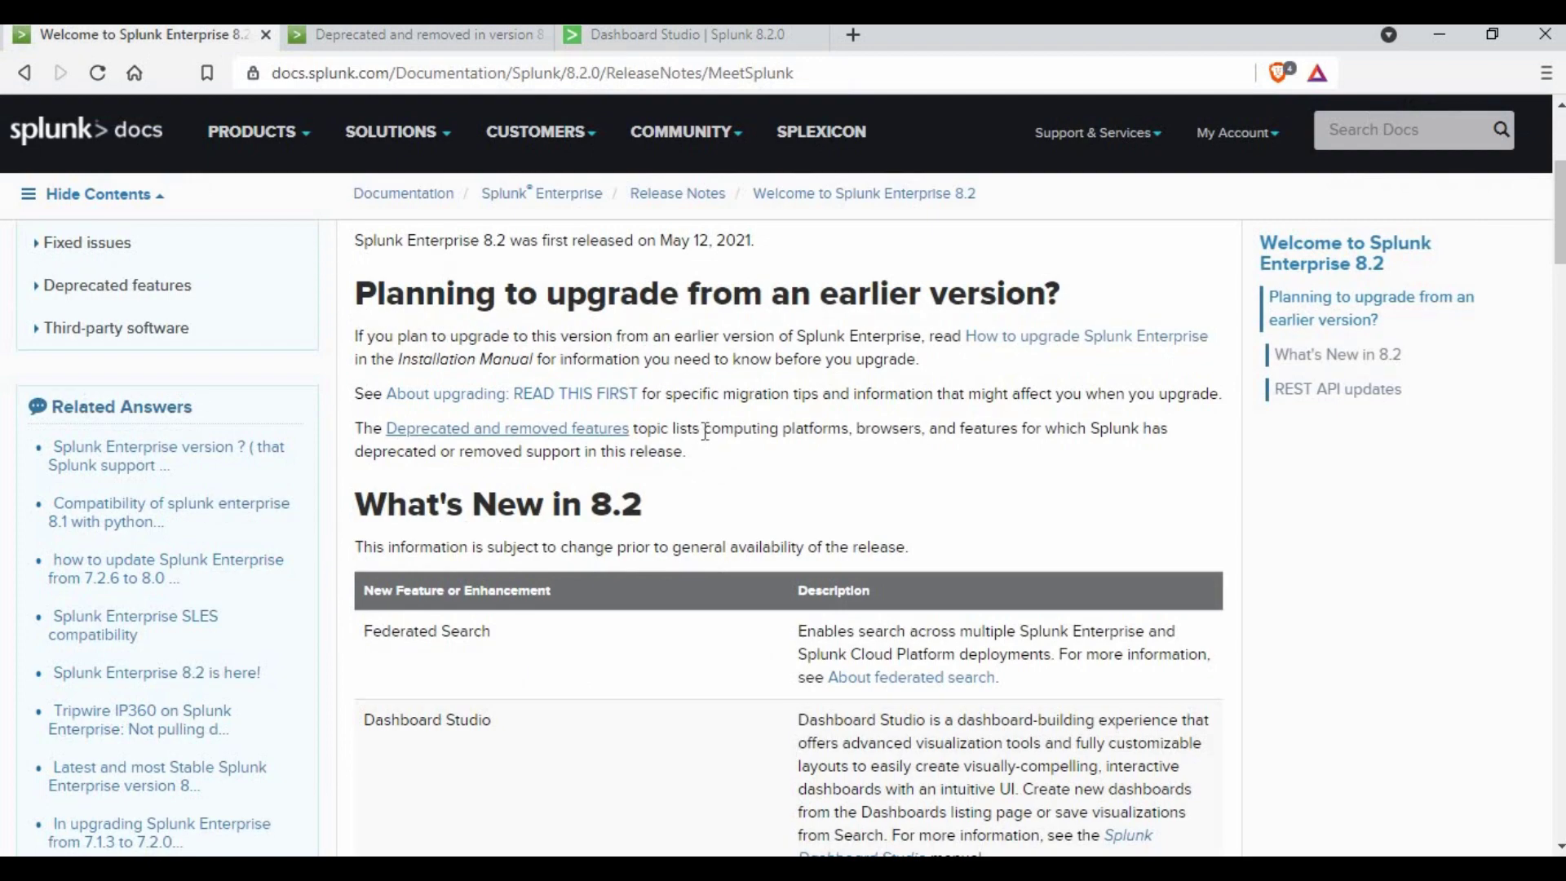
- Scroll to the What's New in 8.2 table covering HTTP compression, scheduler improvements and RapidDiag
scroll(879, 462, up, 4)
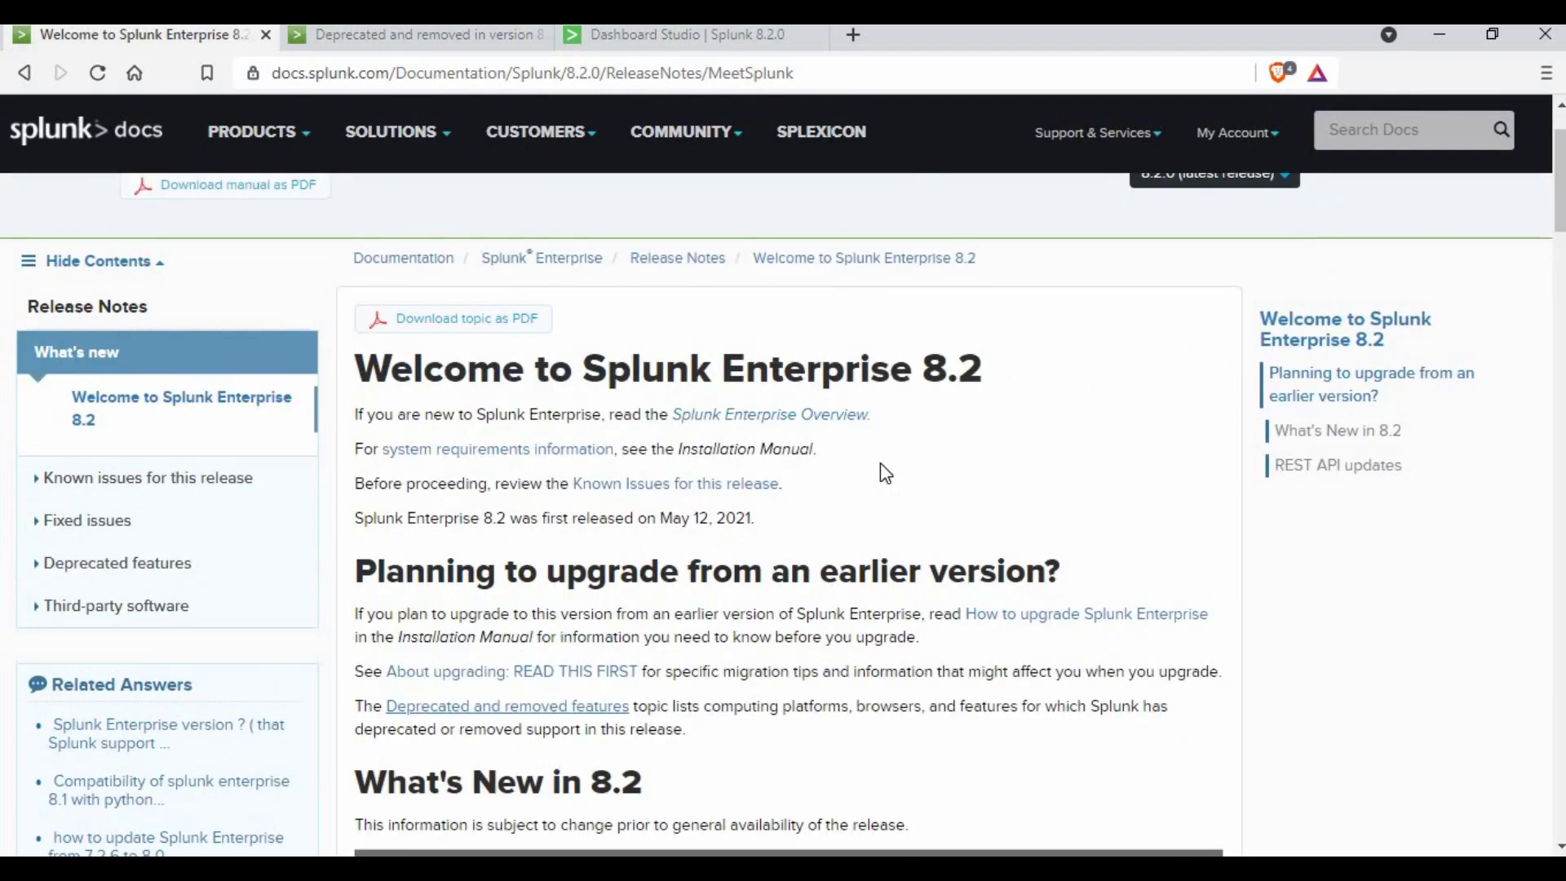
scroll(717, 313, down, 4)
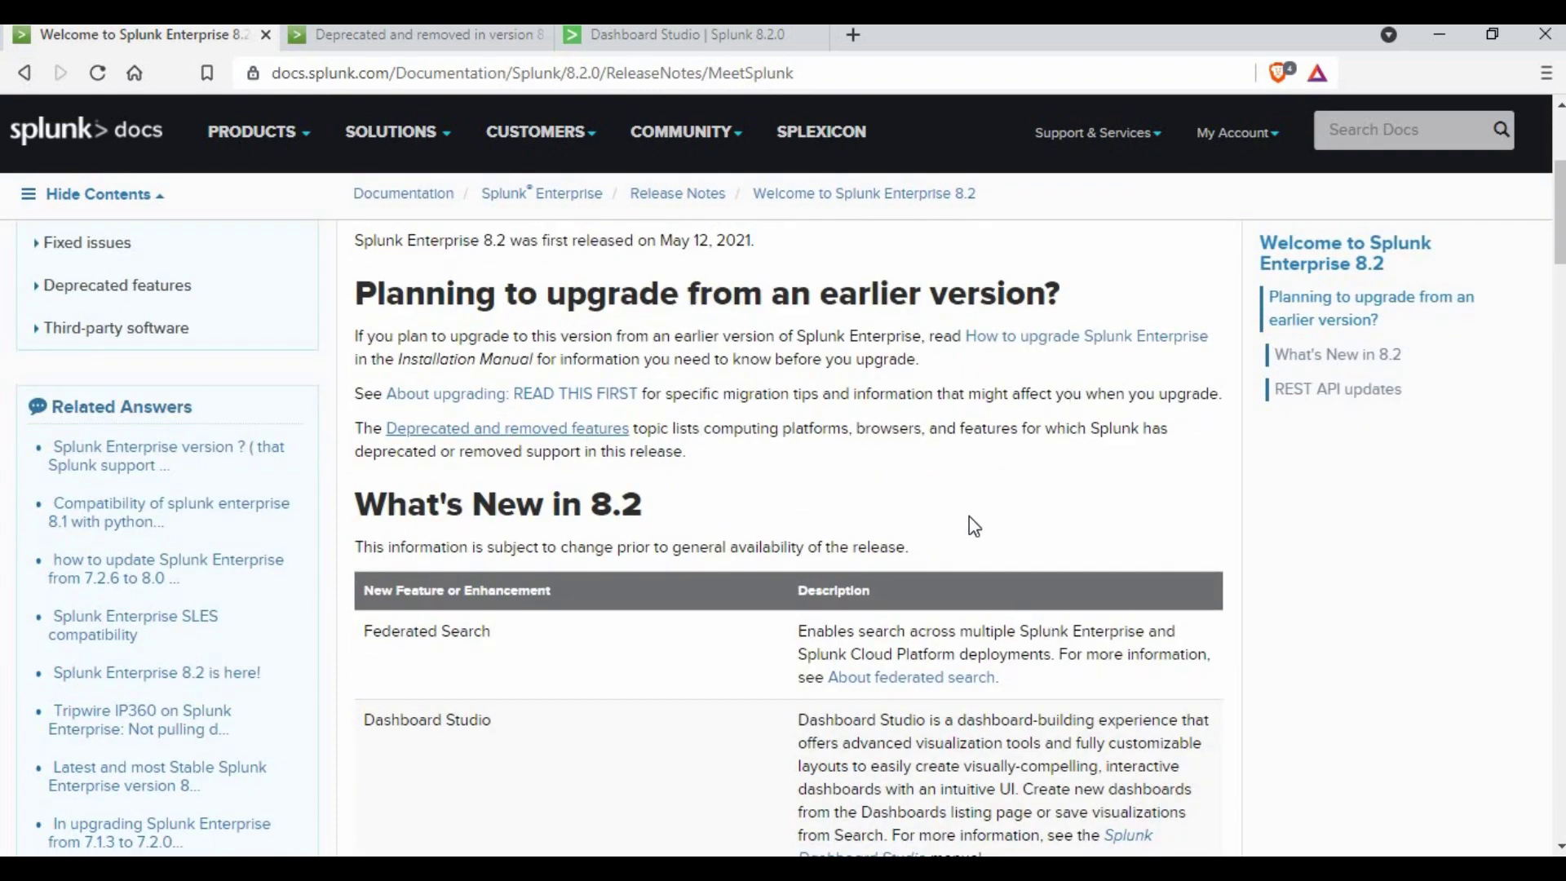
scroll(413, 570, down, 3)
scroll(506, 549, down, 5)
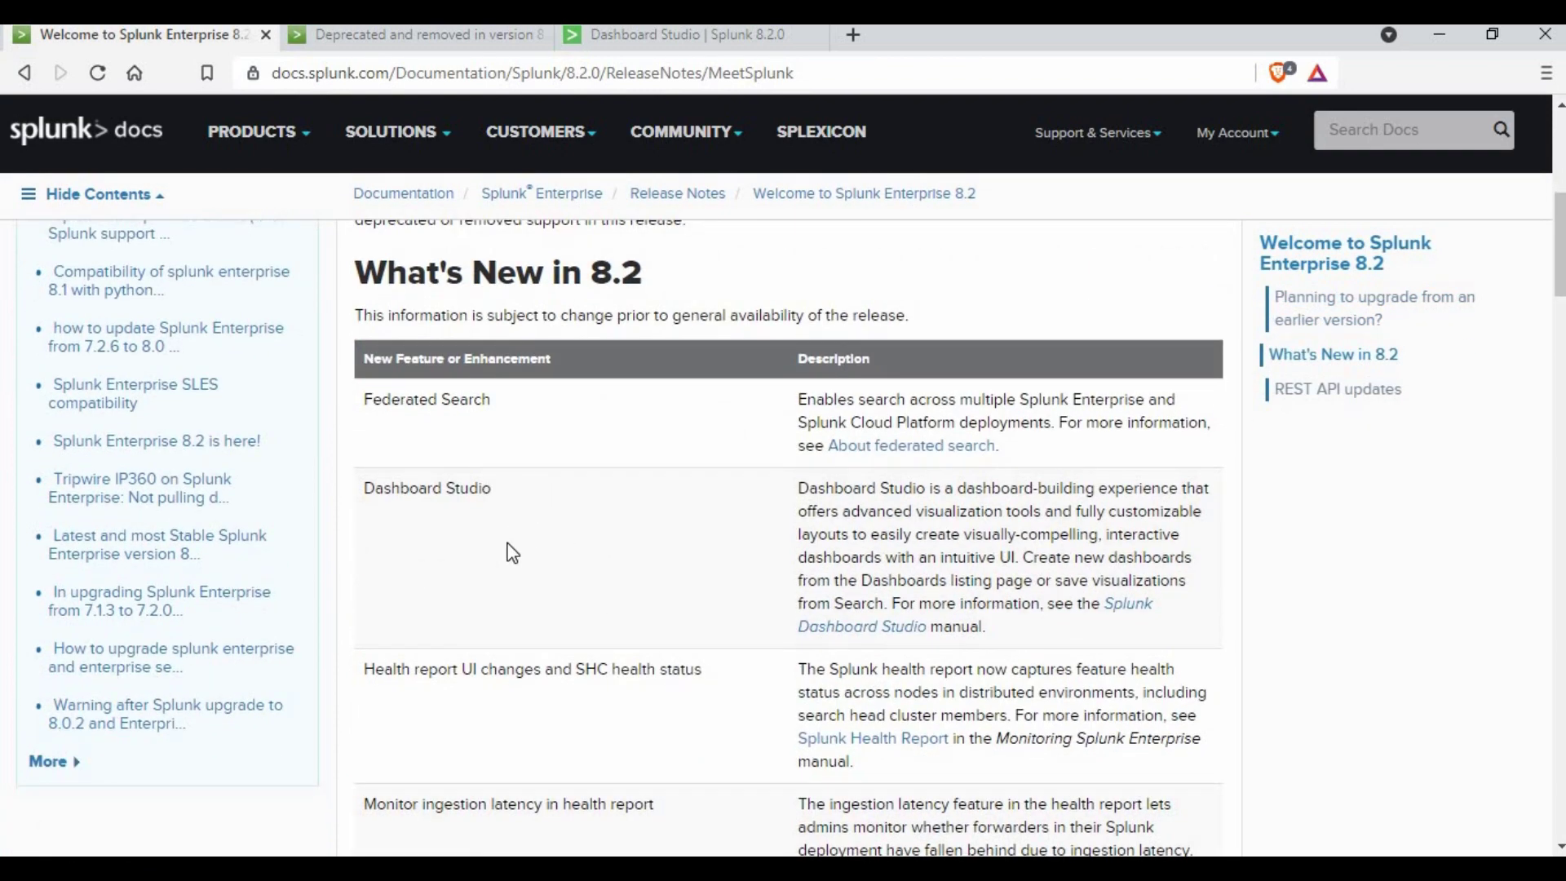
scroll(536, 502, down, 7)
scroll(536, 502, down, 7)
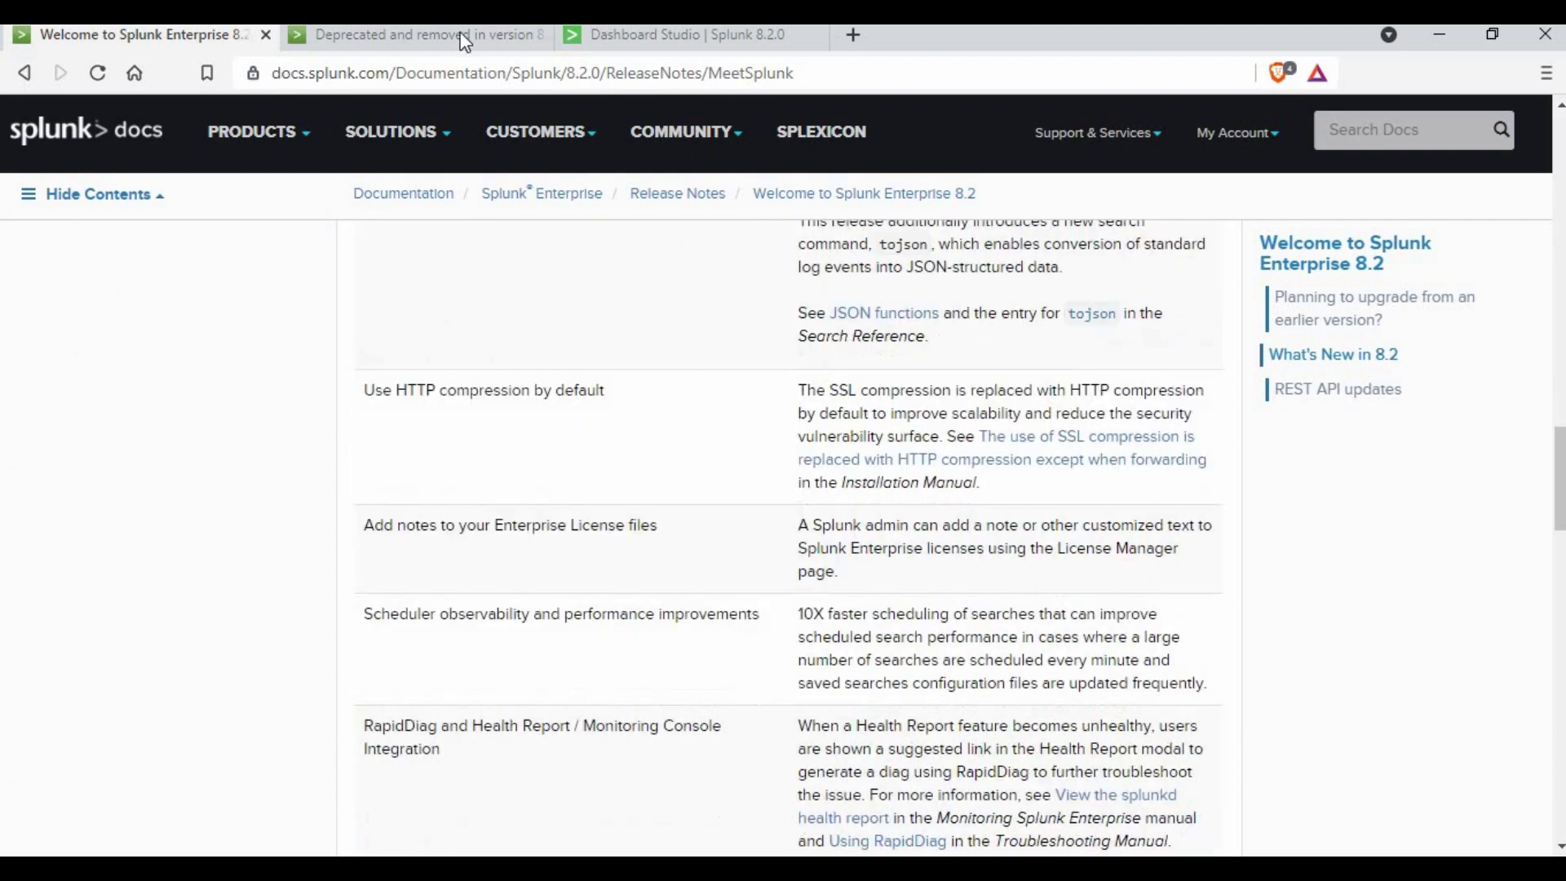
- Show the deprecated operating systems table: Linux Kernel 2.6 and macOS 10.14/10.15
click(453, 42)
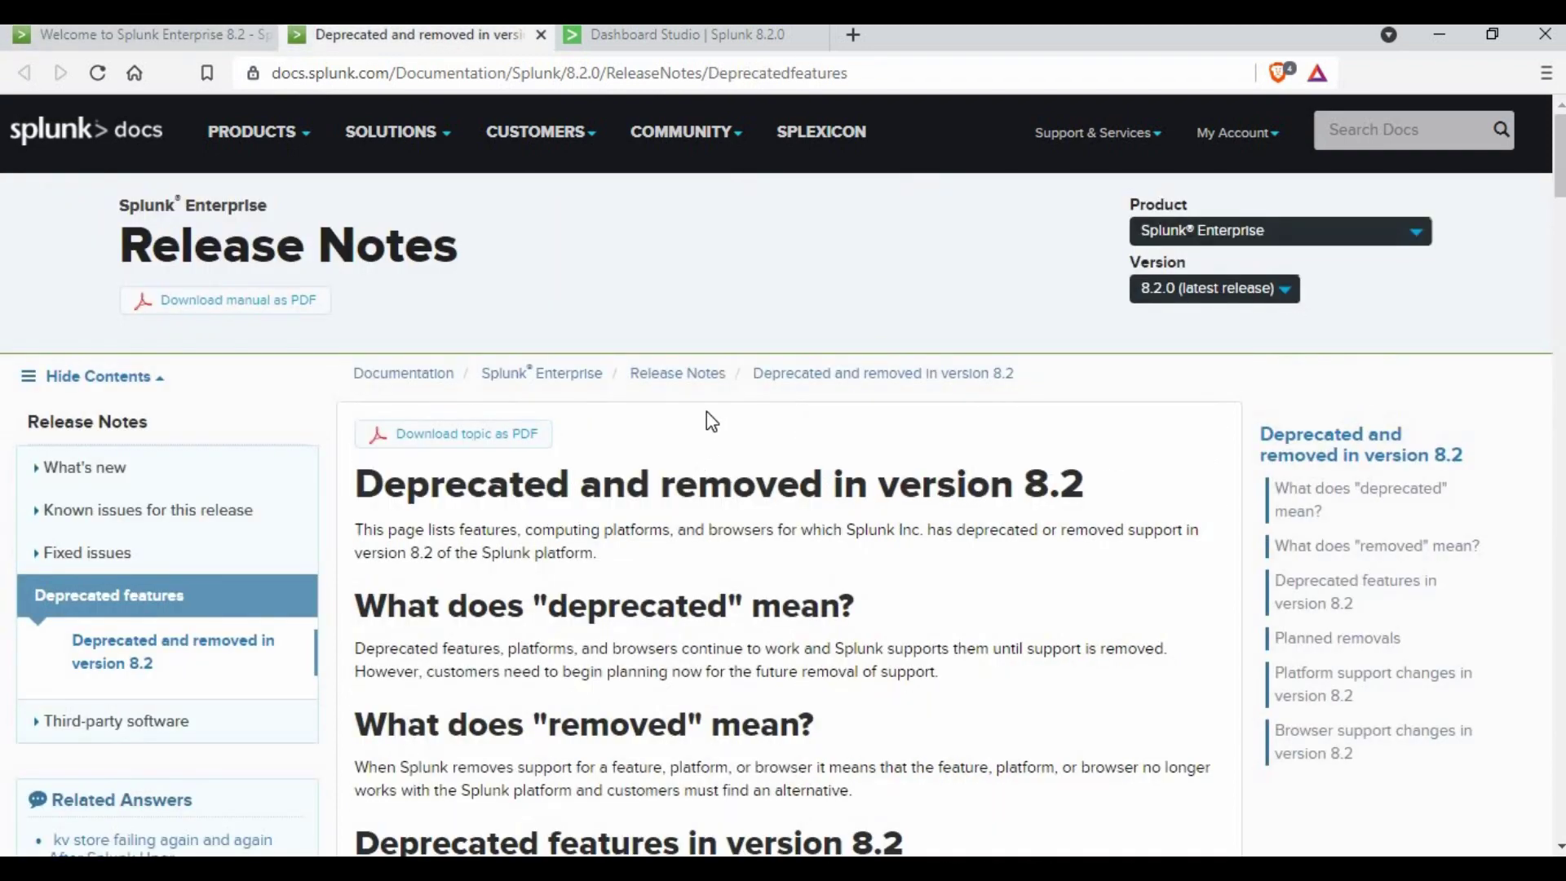
scroll(707, 412, down, 7)
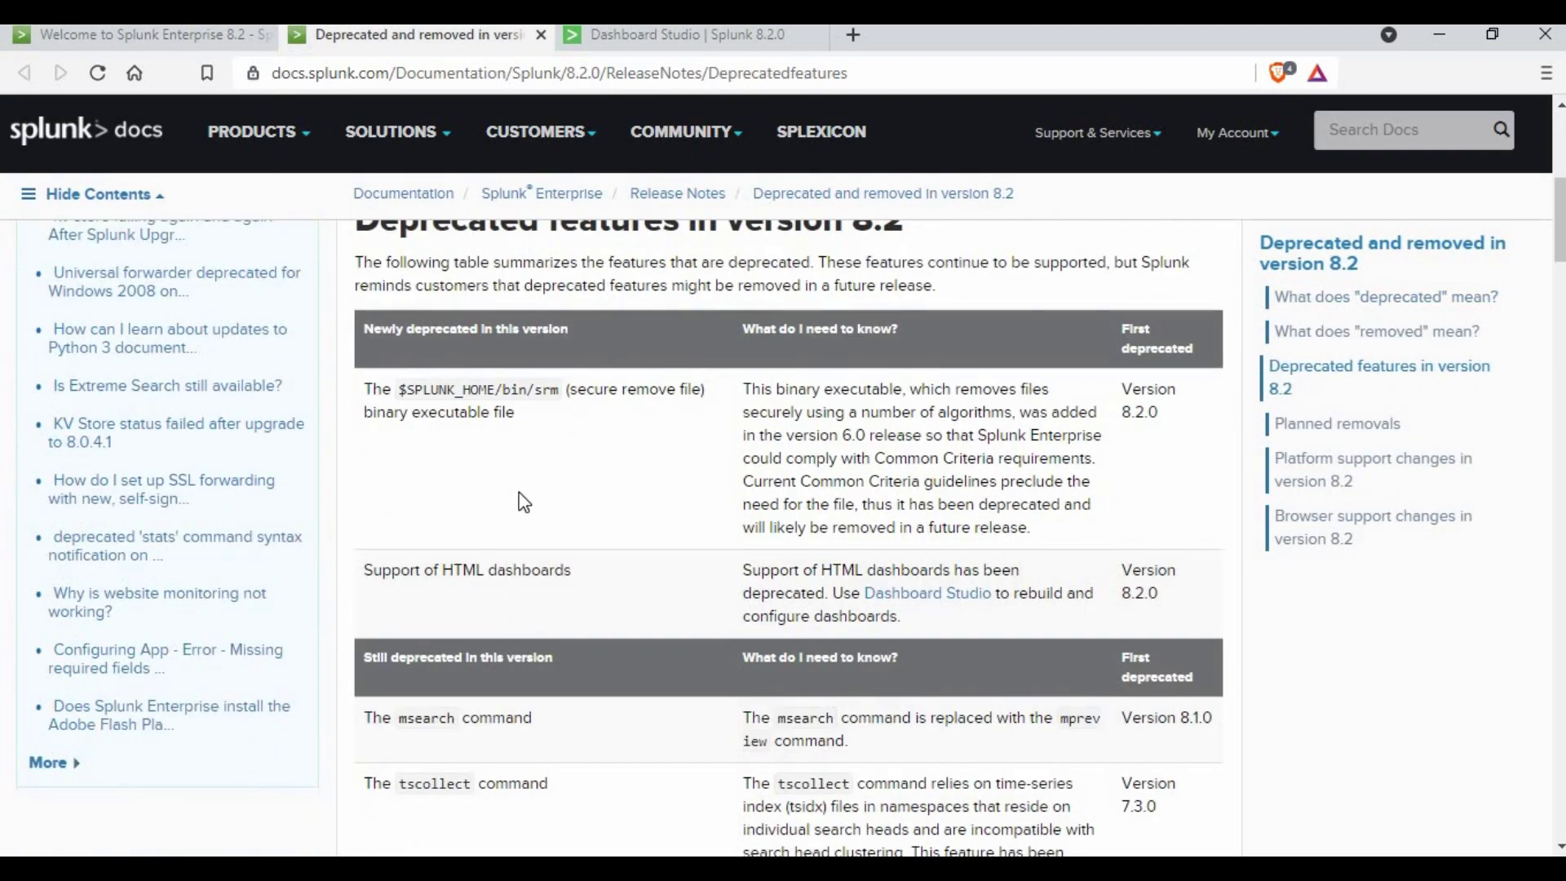
scroll(565, 497, down, 20)
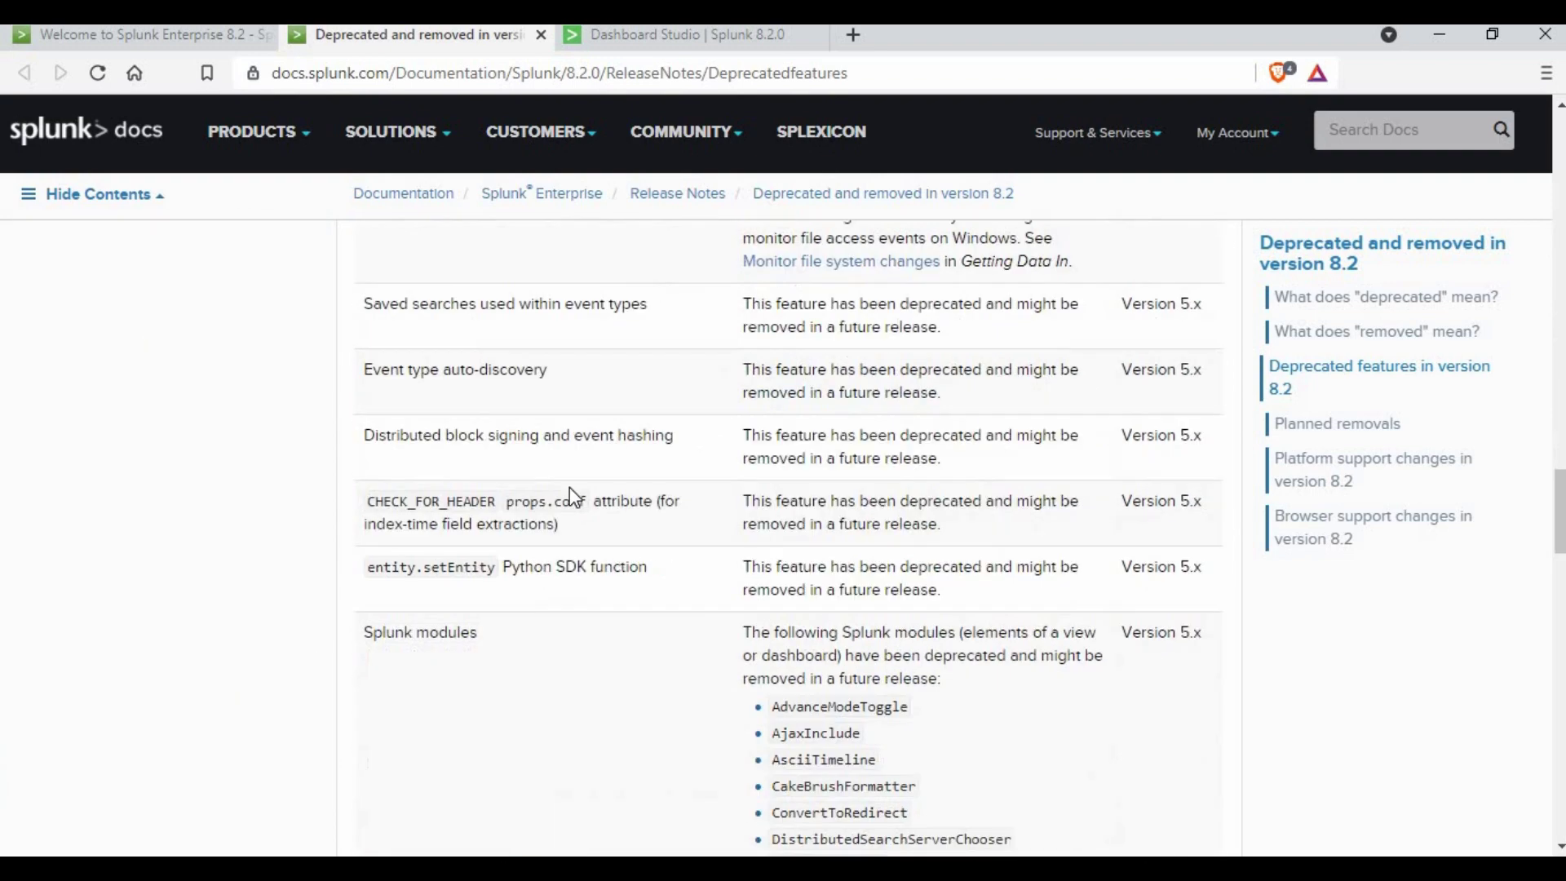
scroll(572, 488, down, 5)
scroll(522, 595, up, 4)
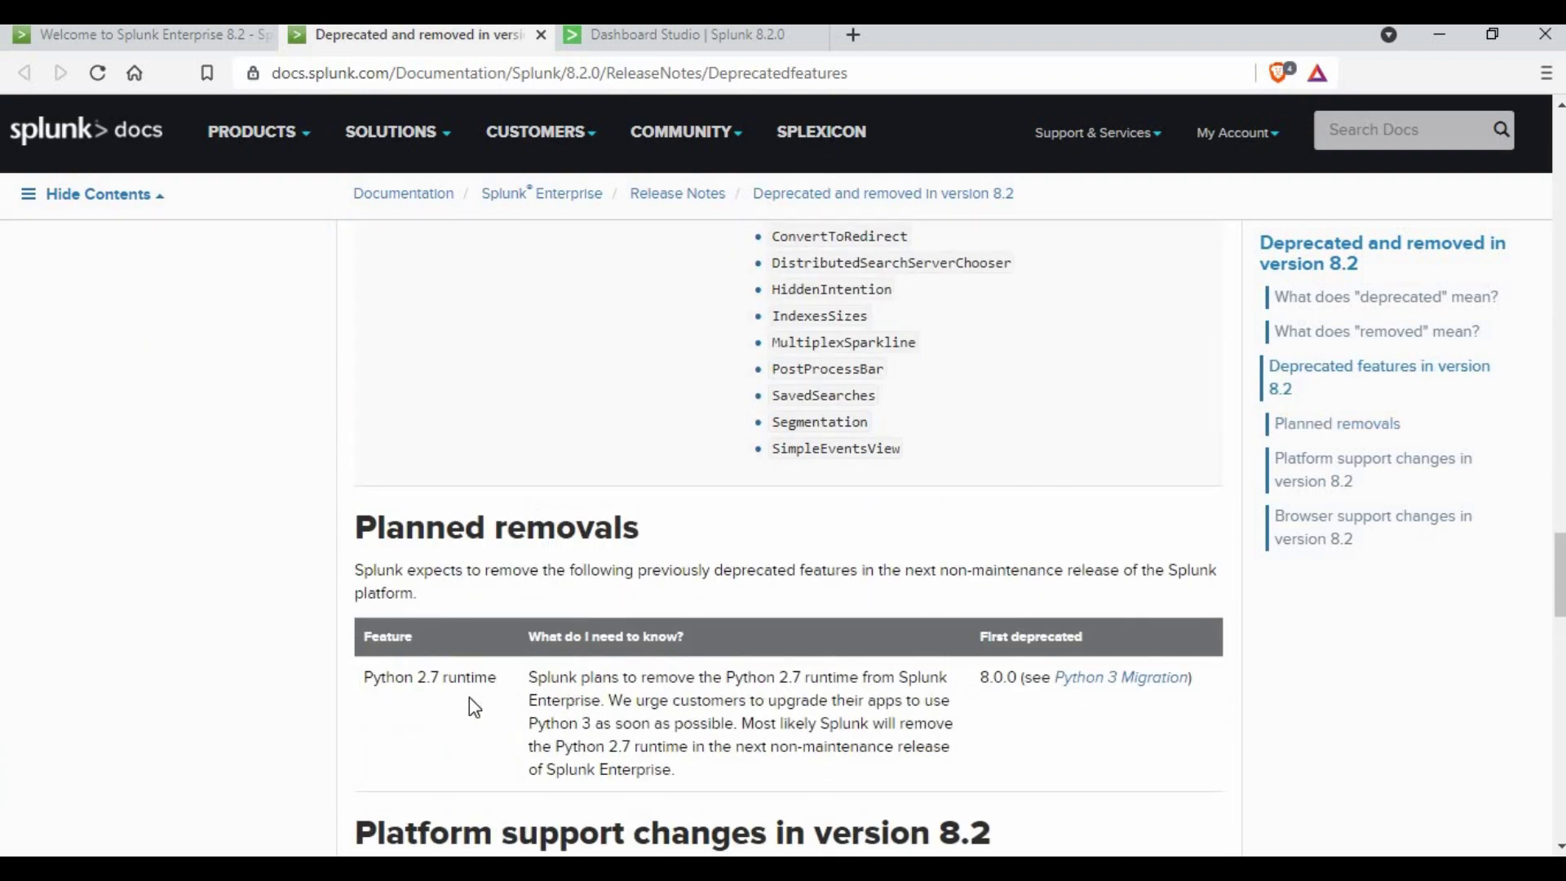
scroll(462, 708, down, 5)
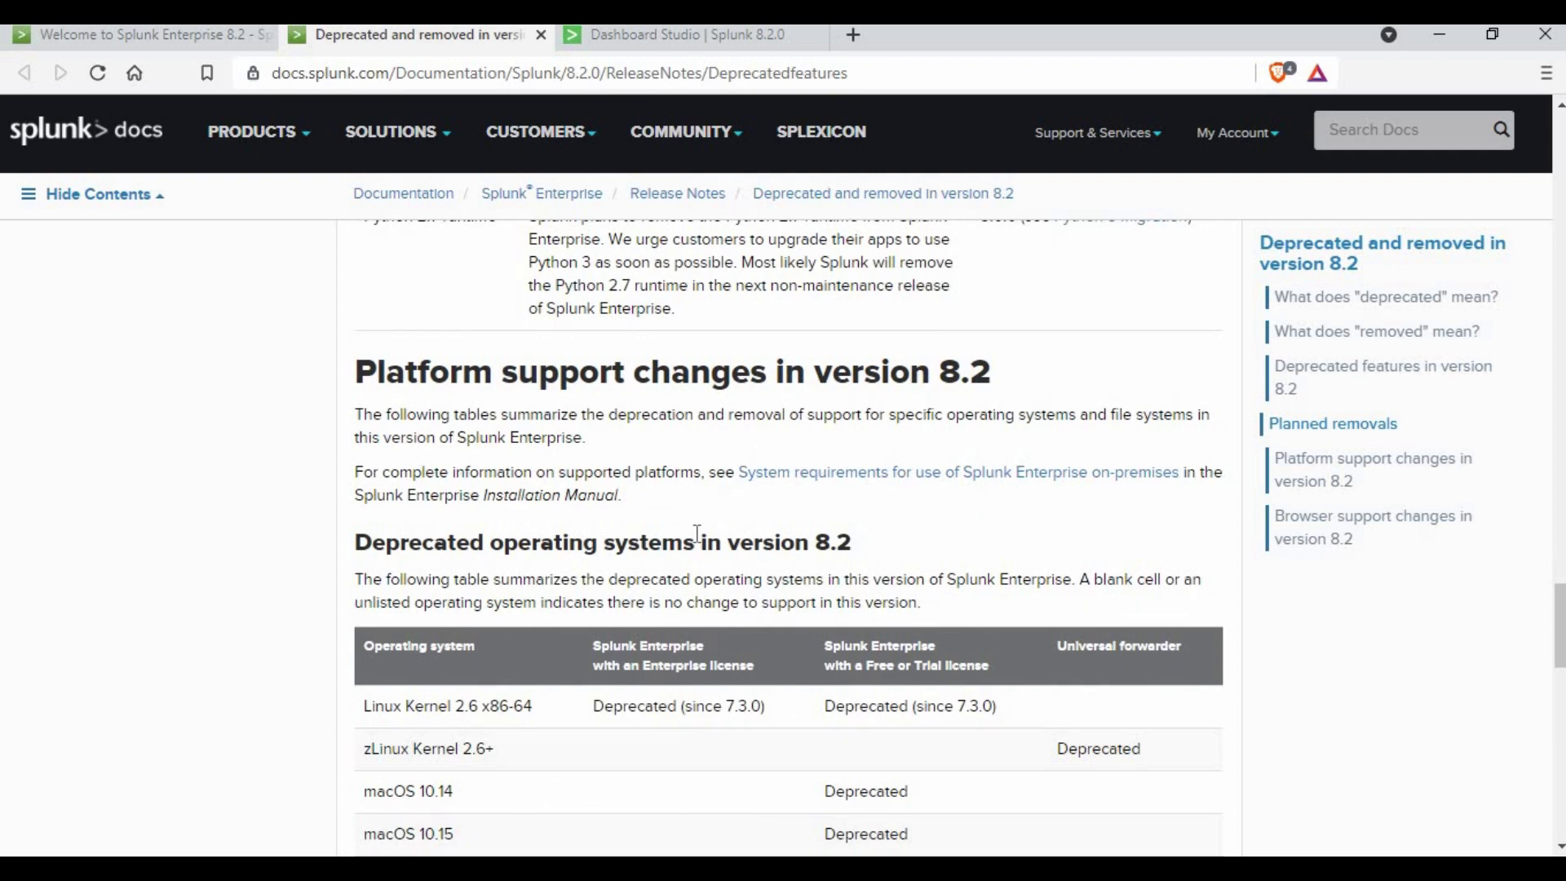
scroll(697, 534, down, 3)
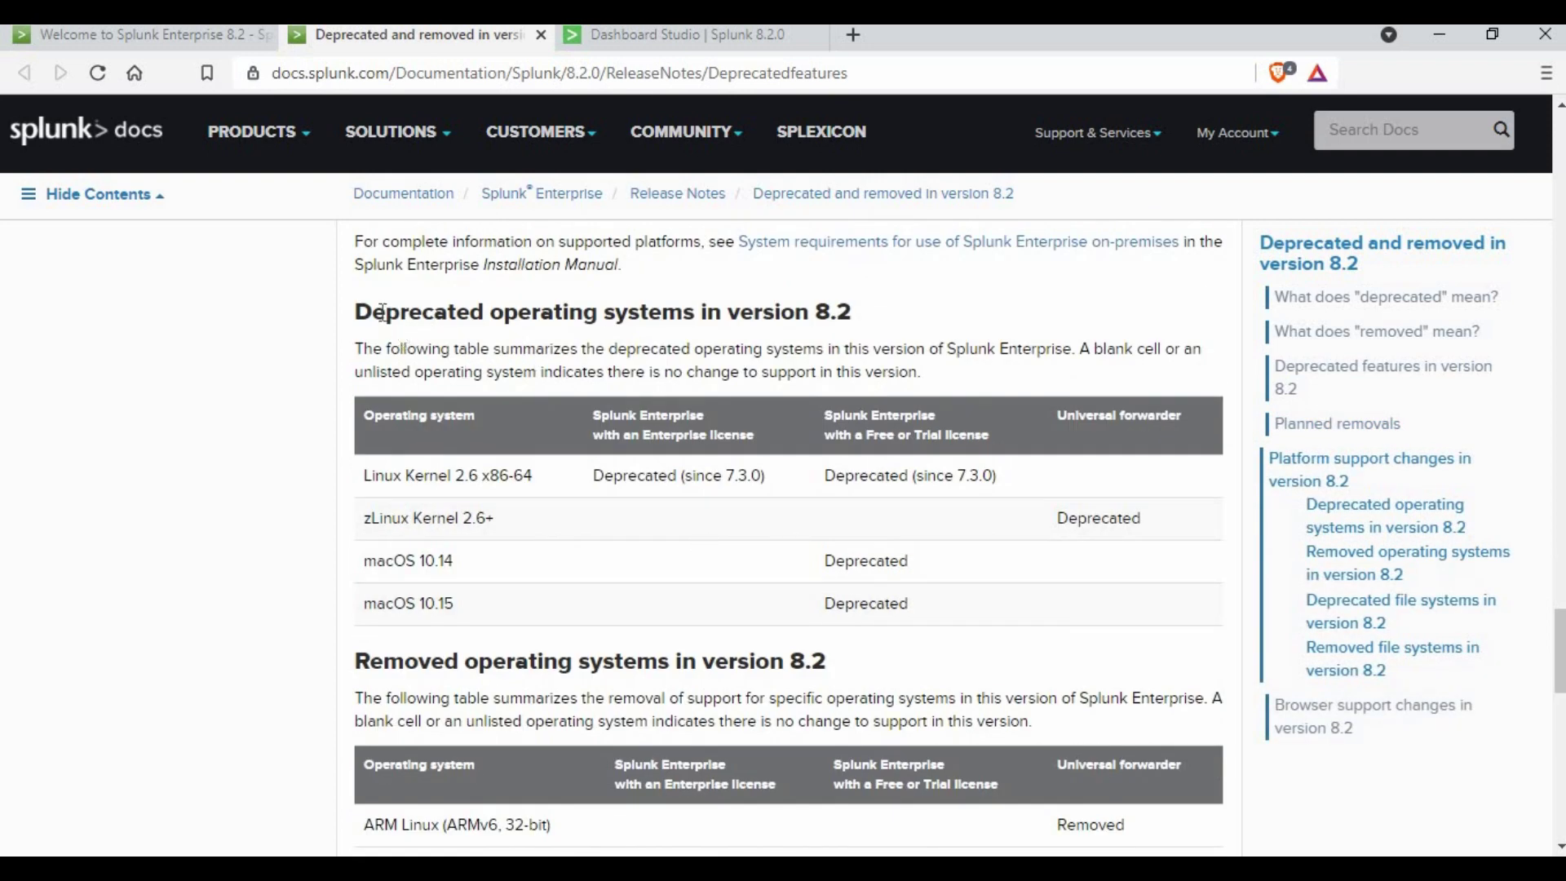
drag(386, 312, 894, 331)
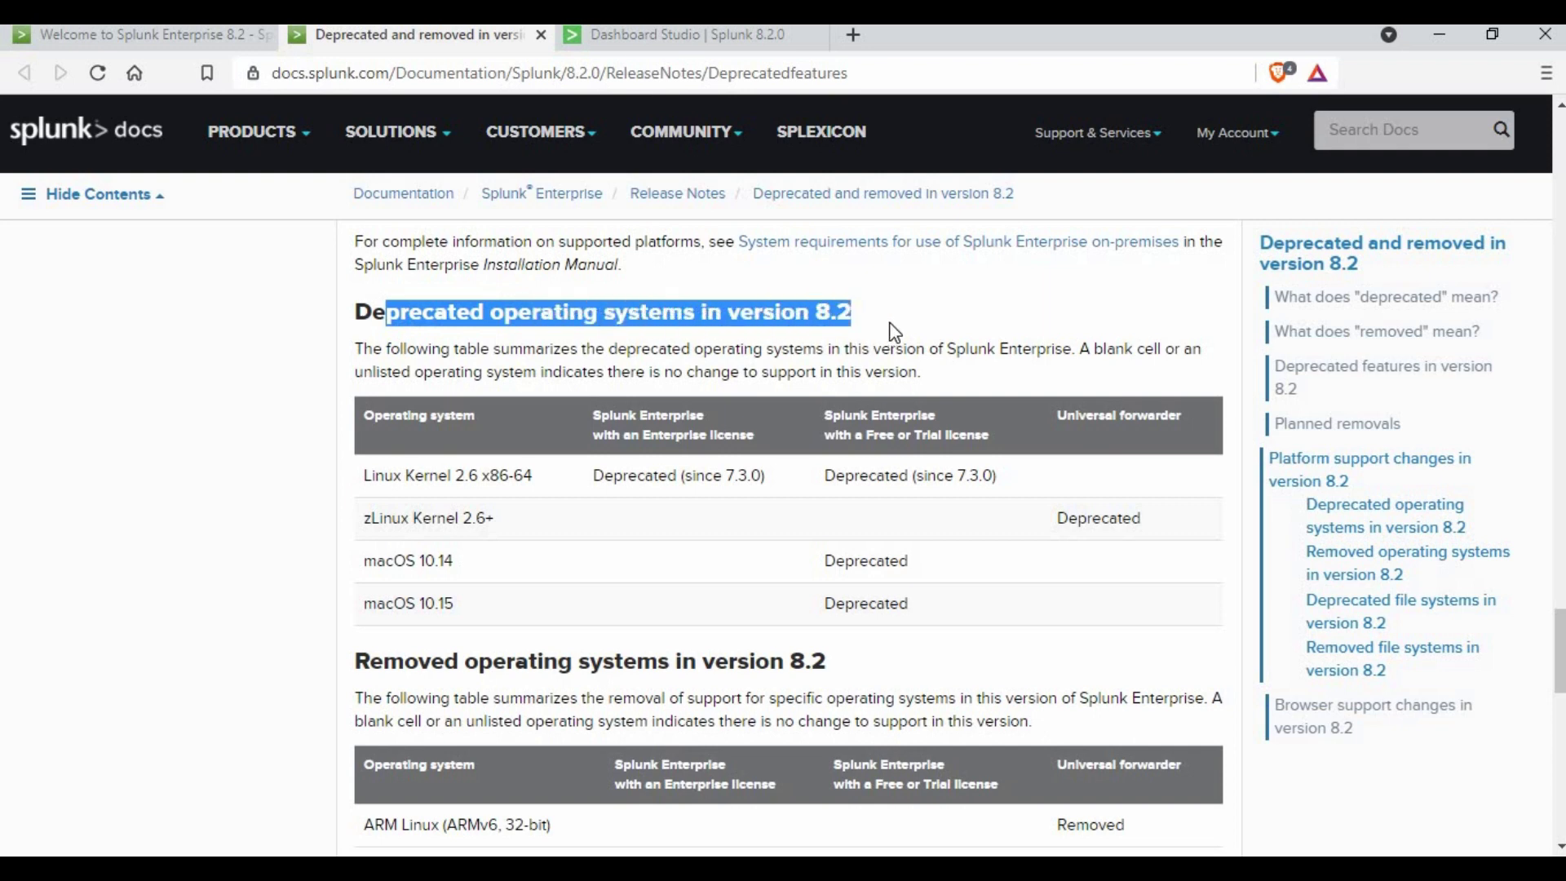
click(895, 330)
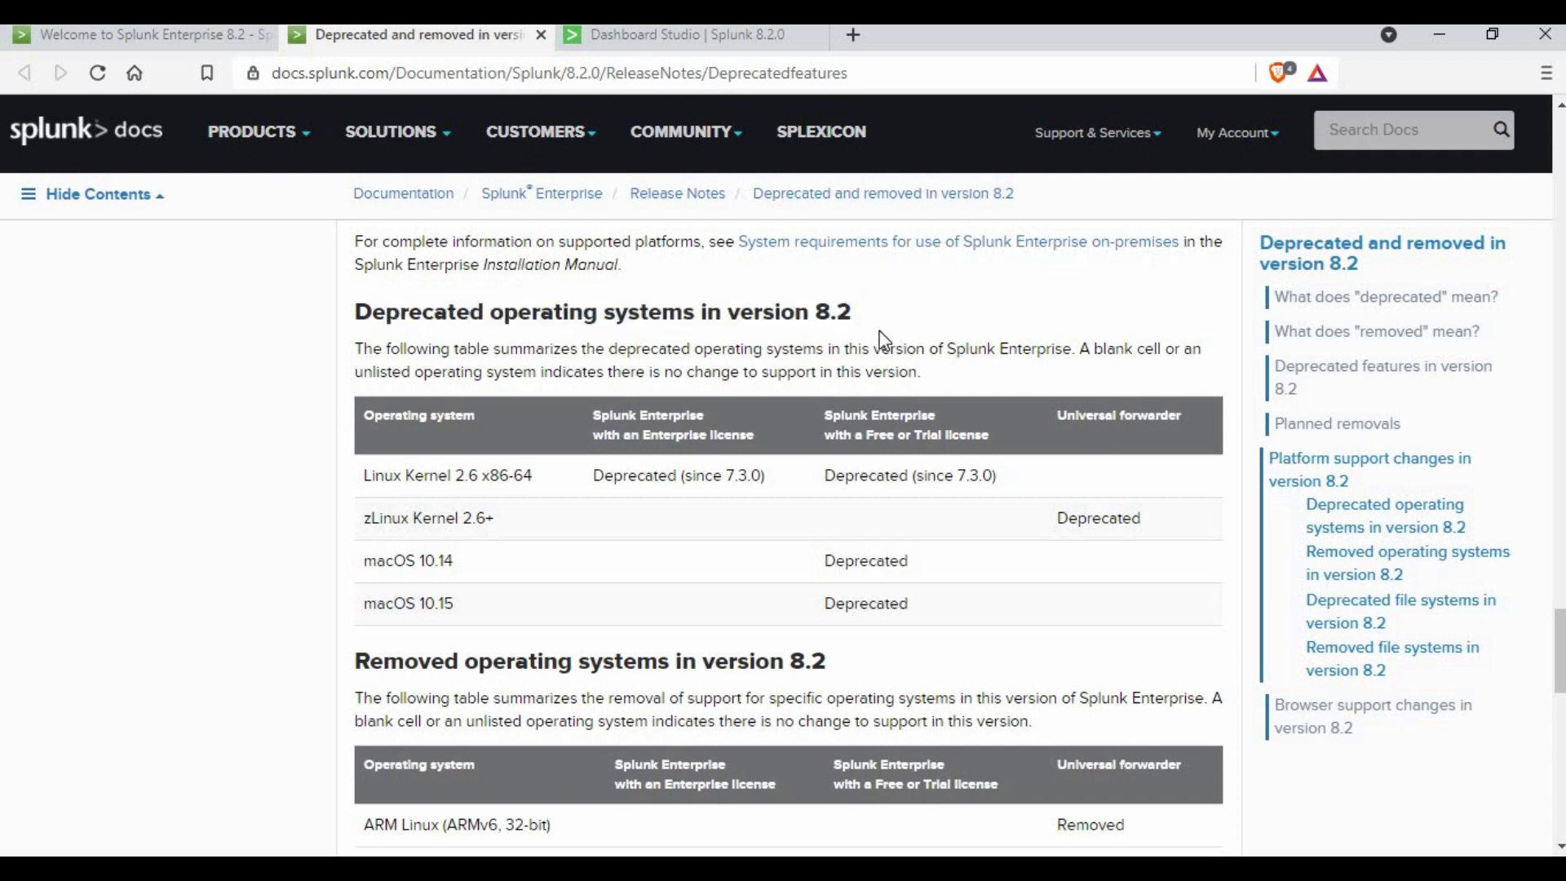
drag(387, 475, 533, 474)
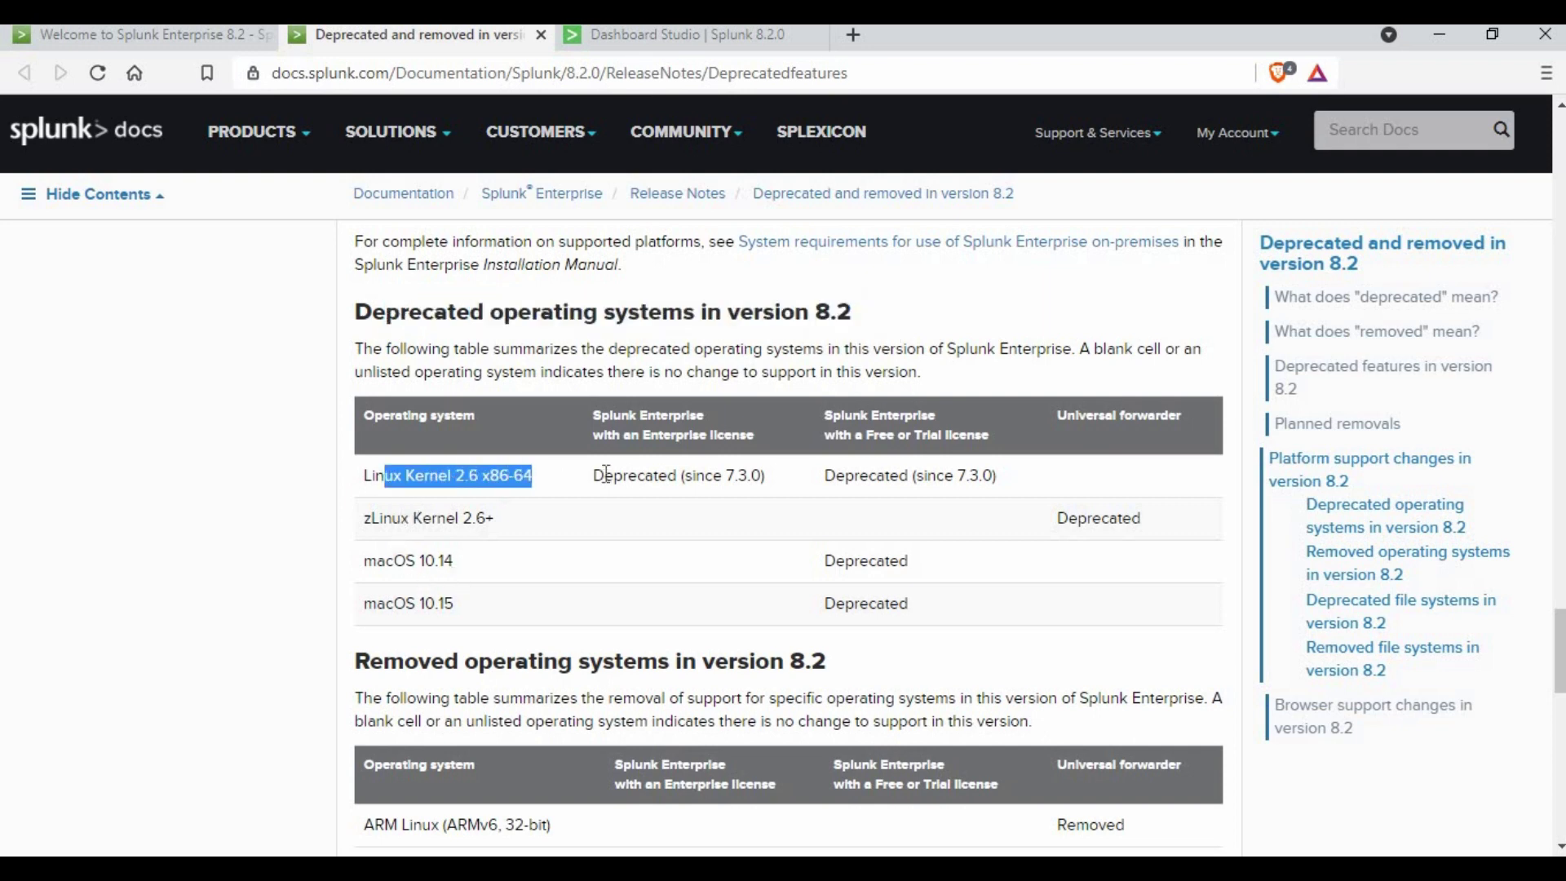
drag(764, 477, 583, 487)
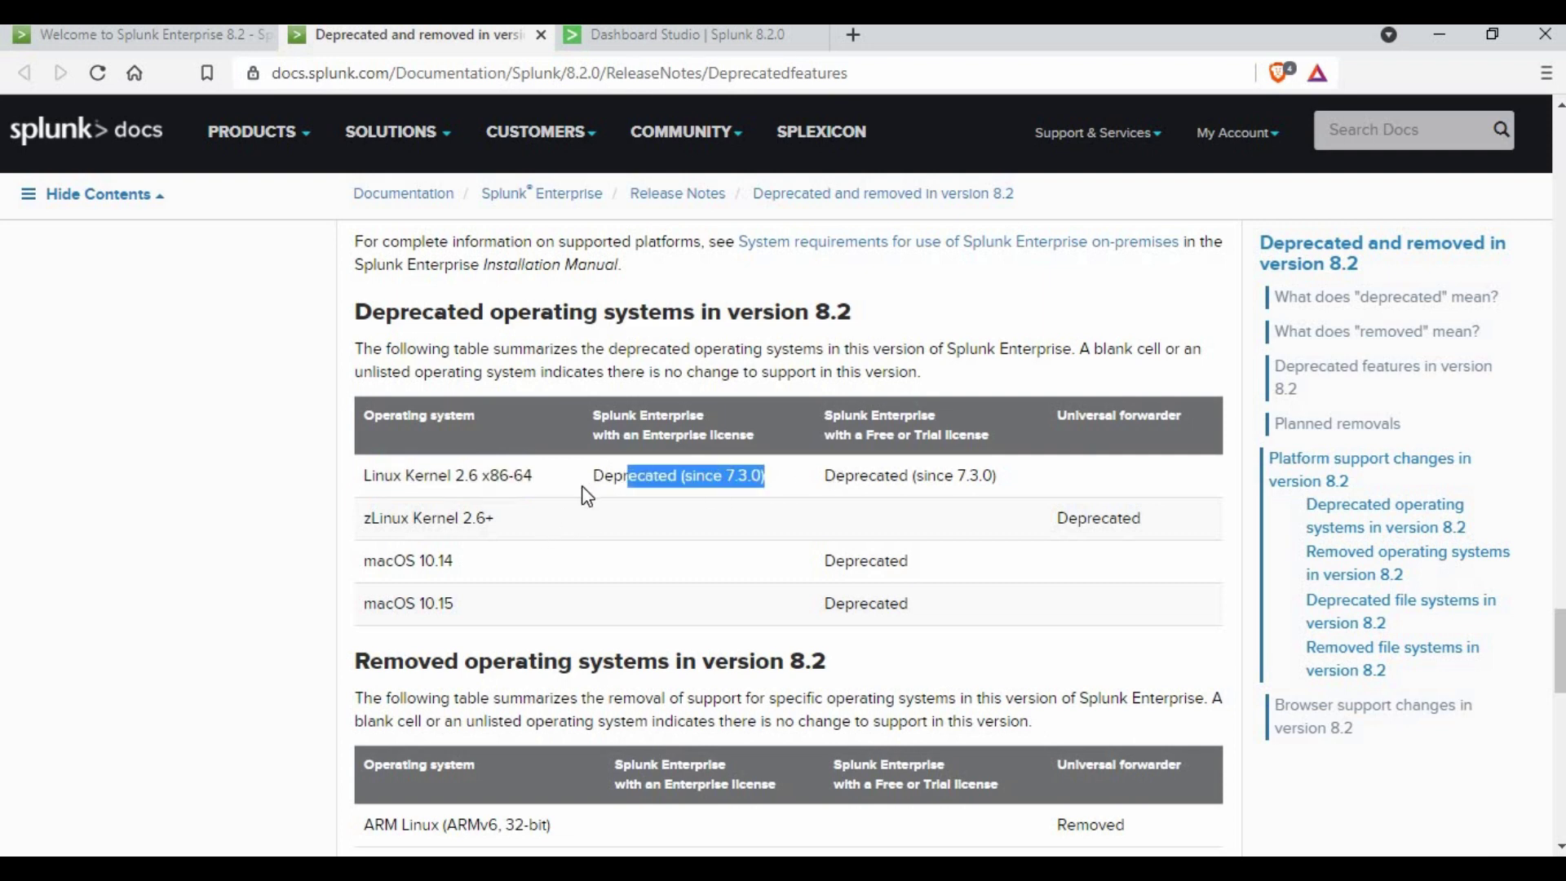
click(1073, 581)
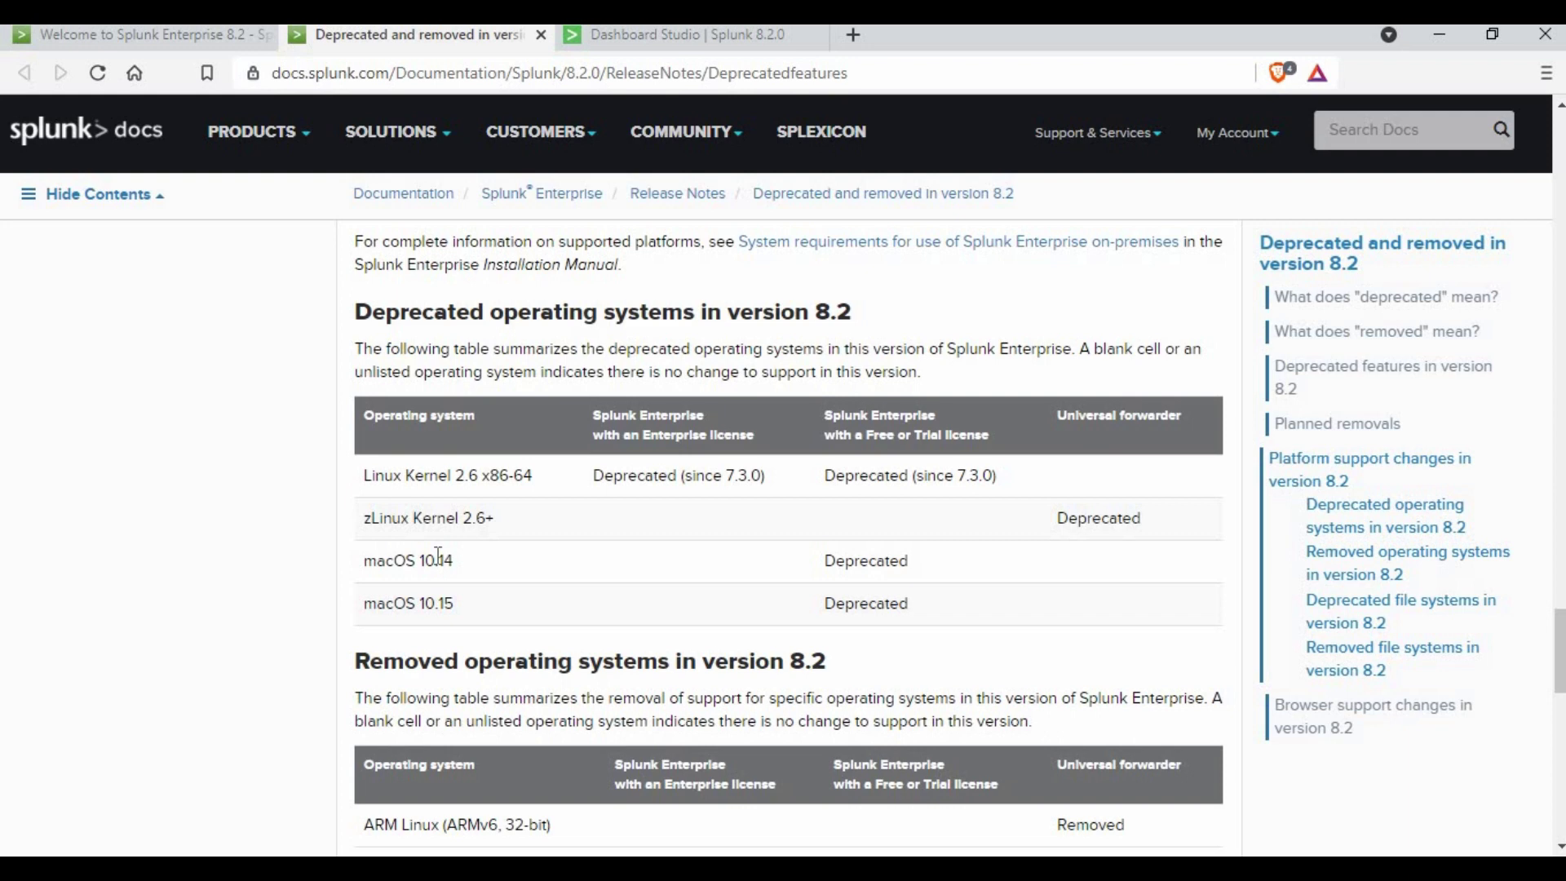
drag(391, 522, 539, 605)
click(538, 606)
scroll(457, 408, down, 4)
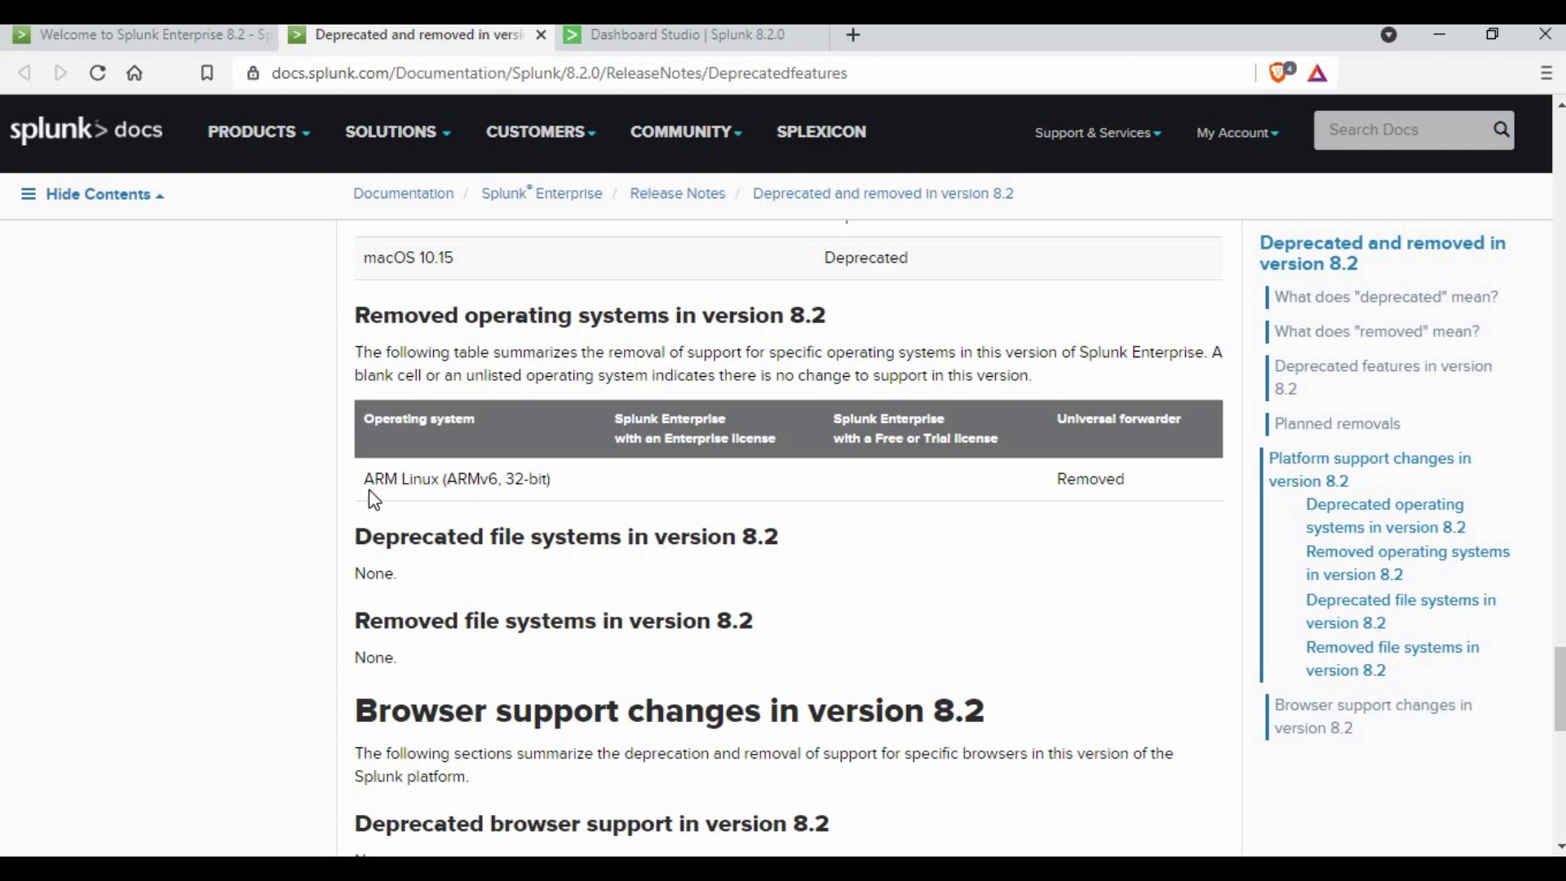
drag(364, 479, 864, 412)
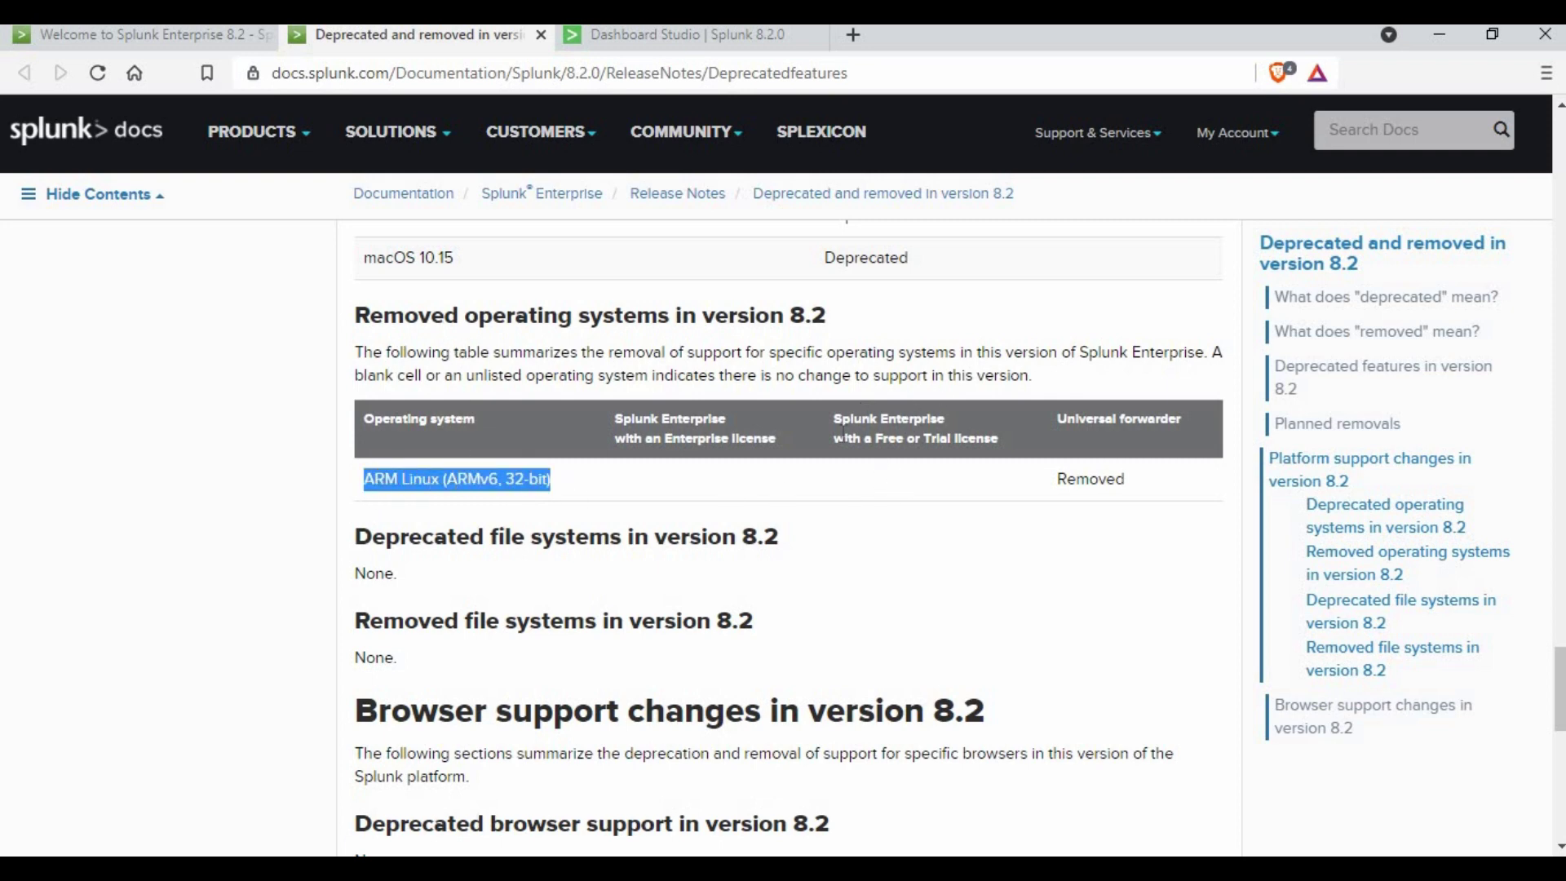
scroll(903, 443, up, 1)
click(903, 443)
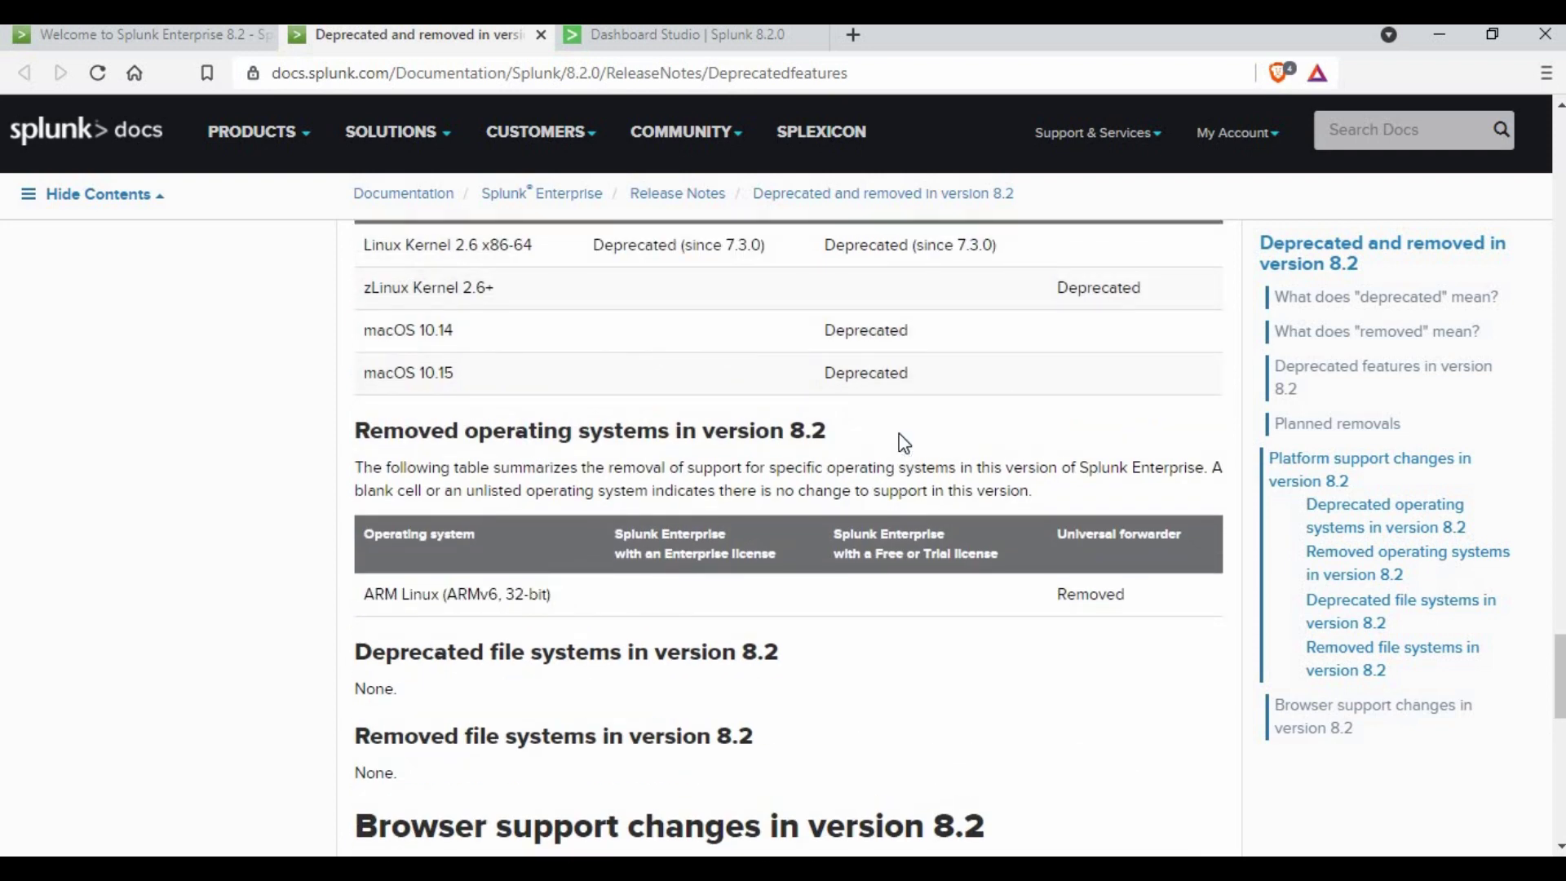